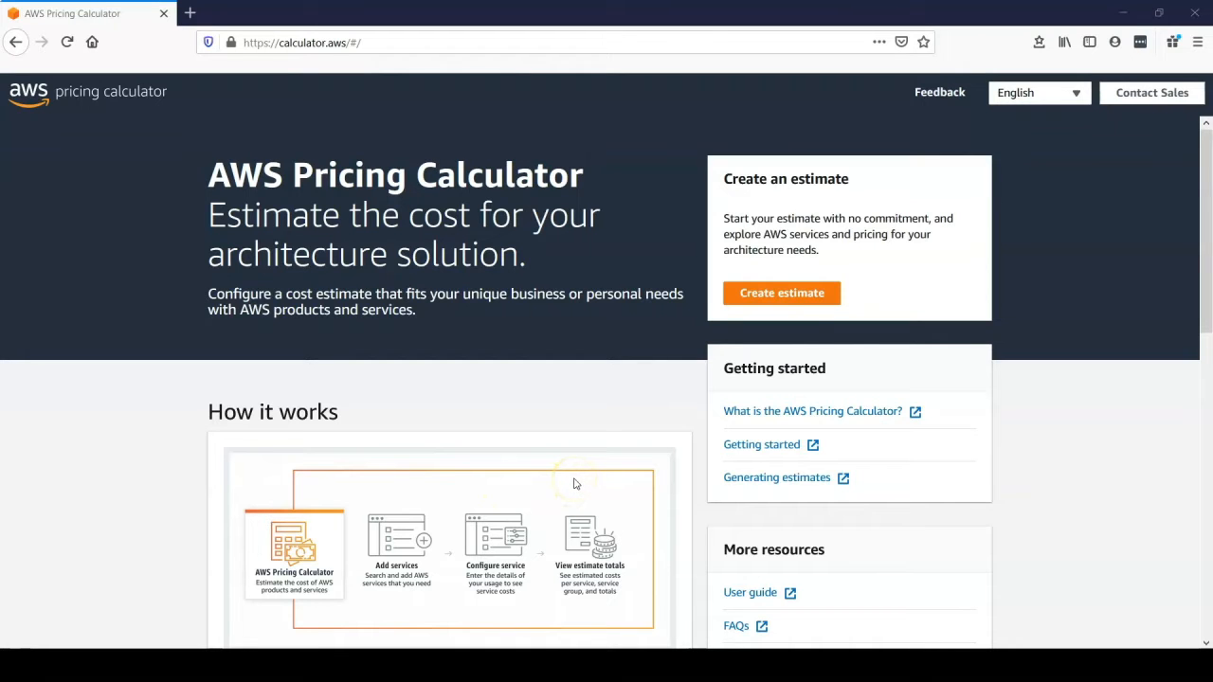
# Create a new estimate, find the Amazon EC2 service by searching for ec2, and open its configuration
pyautogui.click(782, 294)
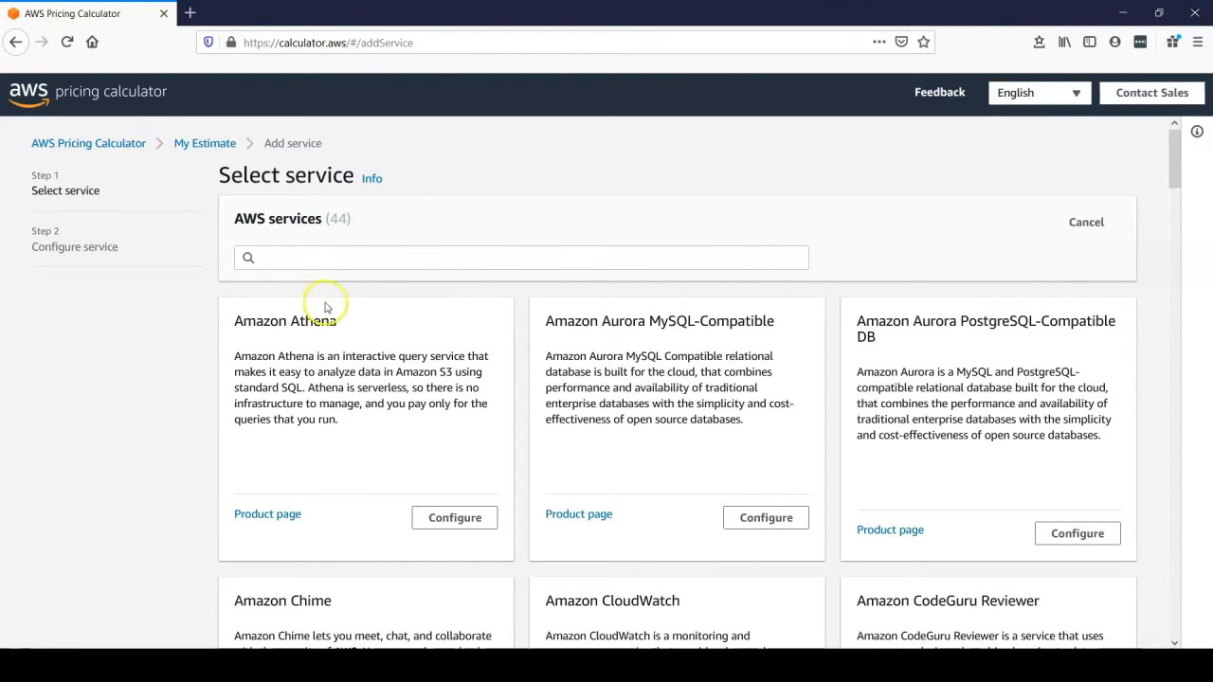
pyautogui.click(312, 263)
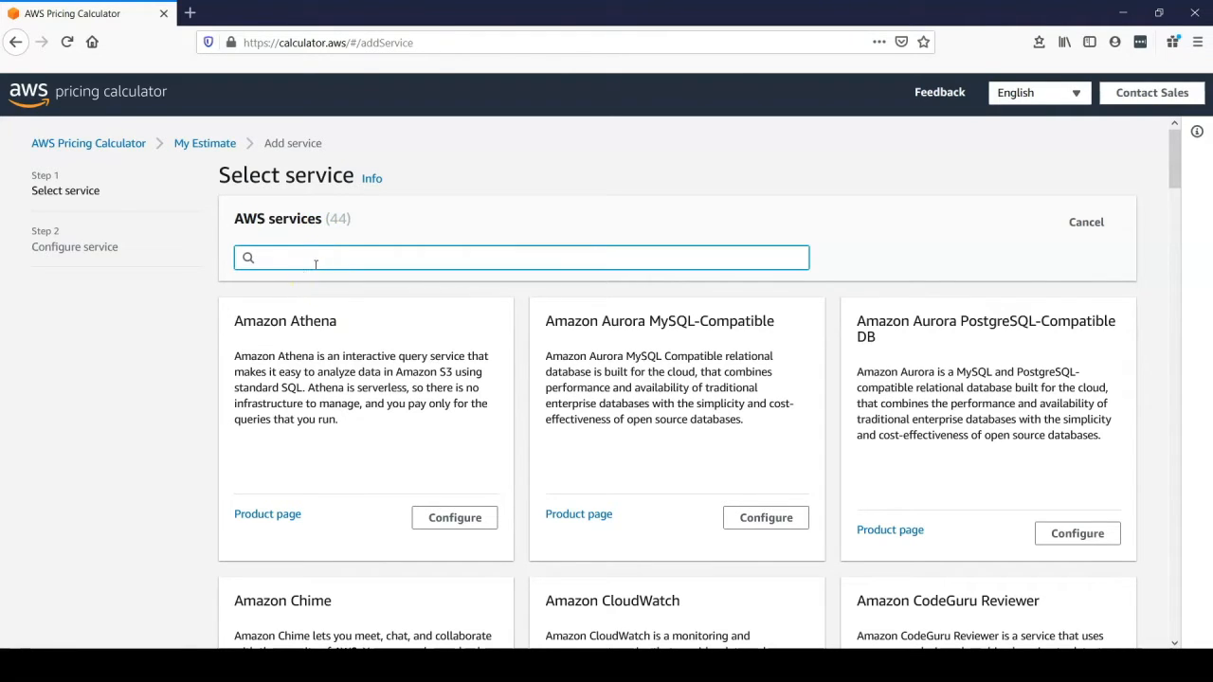
pyautogui.write('ec')
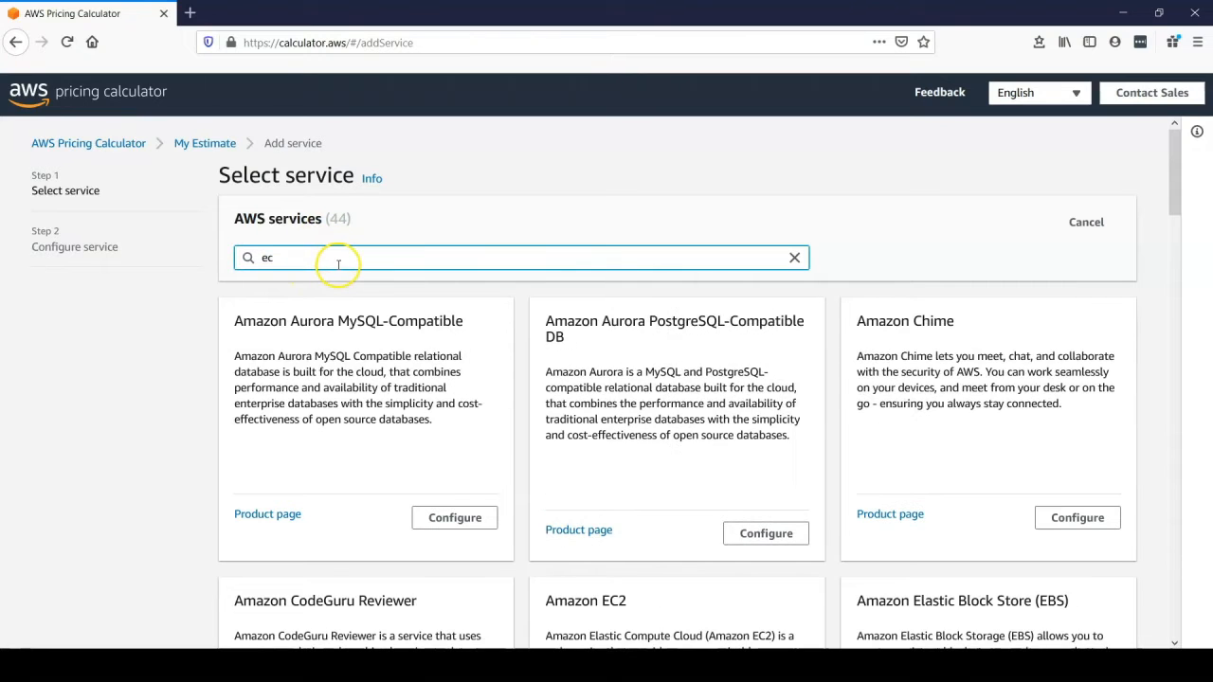
pyautogui.write('2')
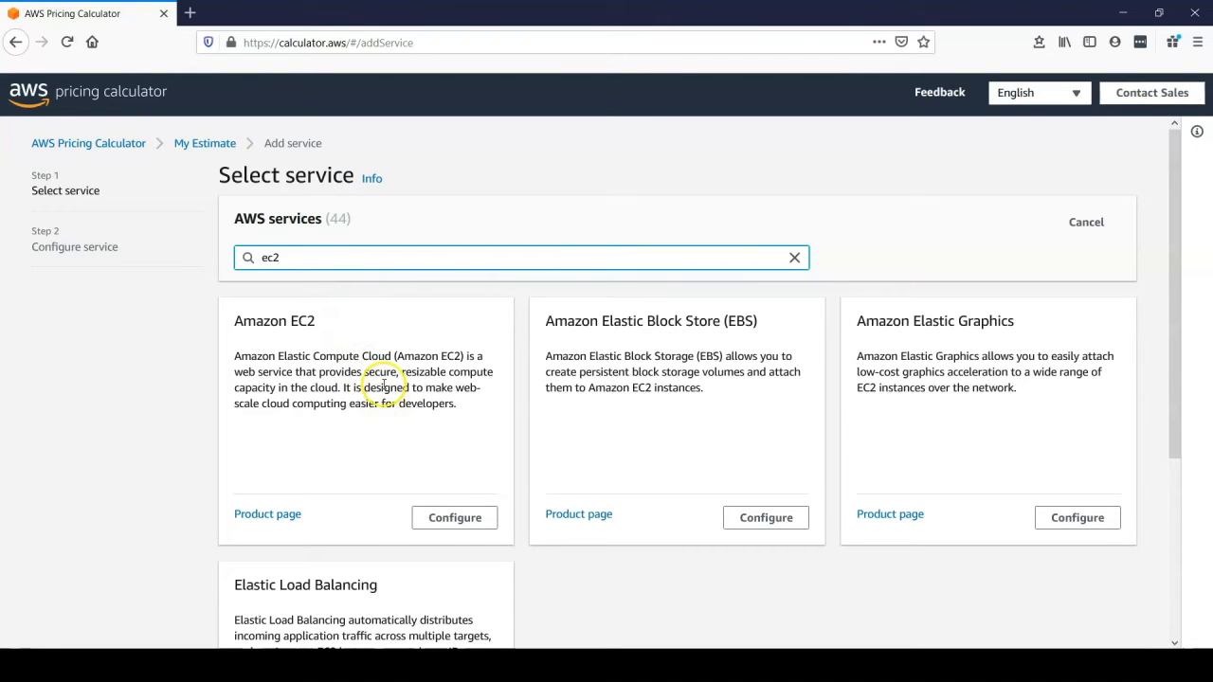
pyautogui.click(463, 521)
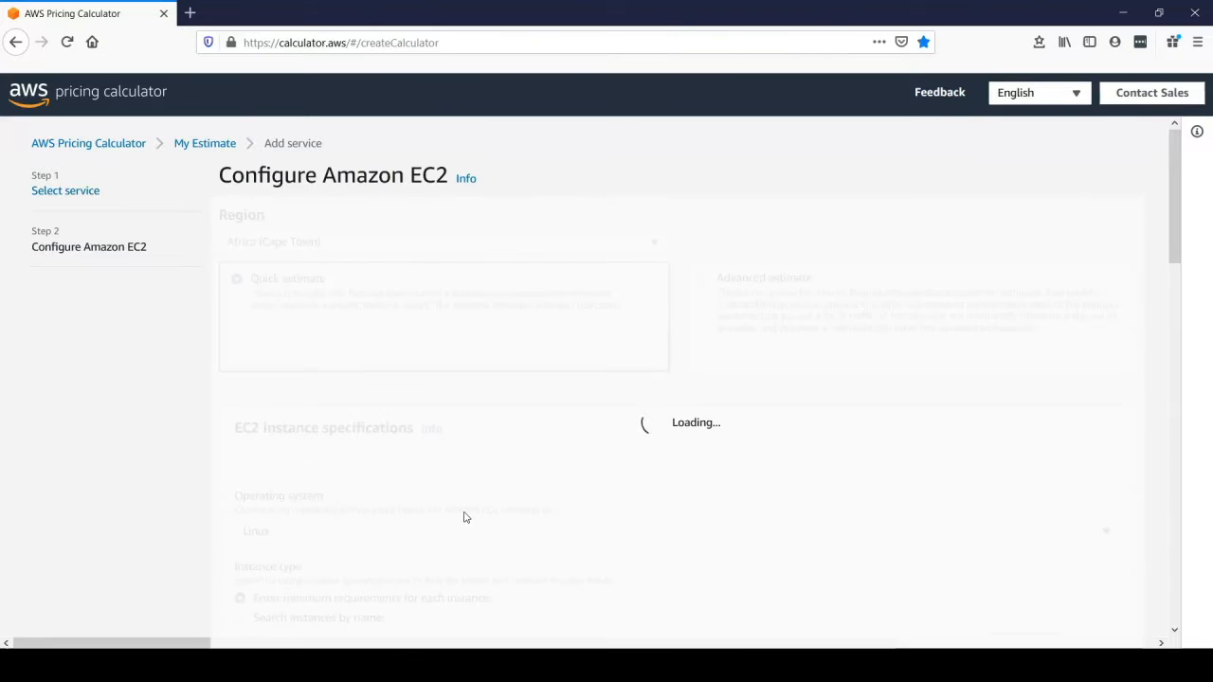
# Set the region of the EC2 estimate to EU (Ireland)
pyautogui.click(289, 410)
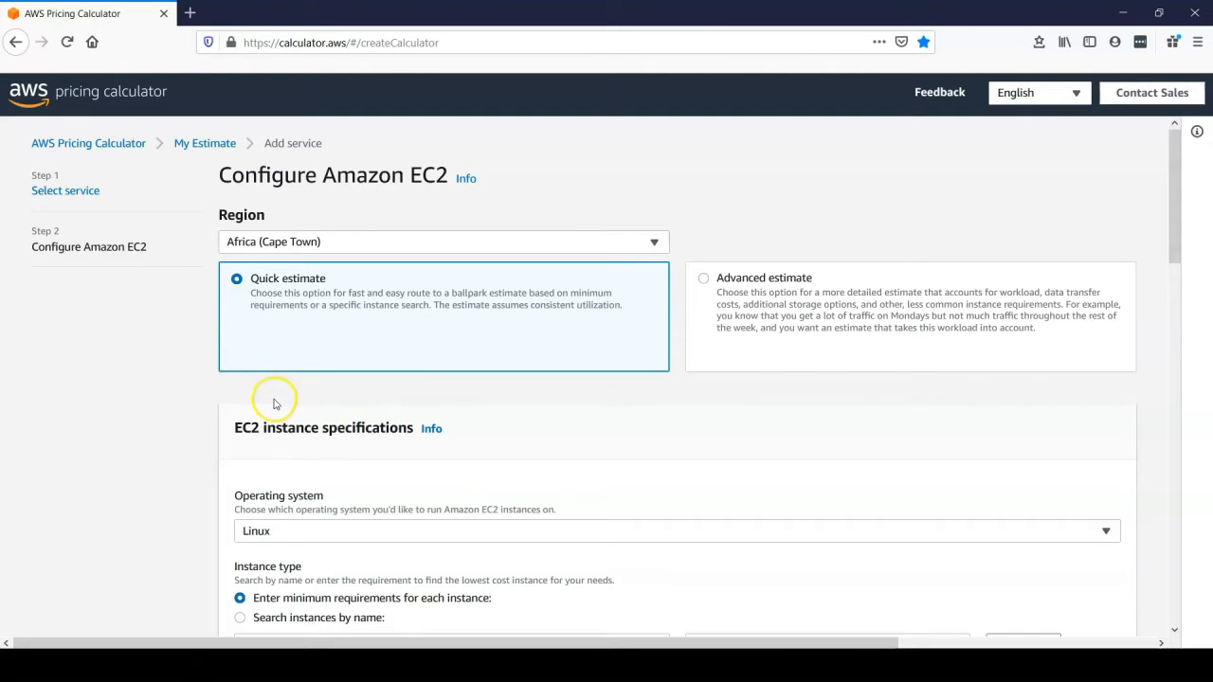
pyautogui.click(322, 244)
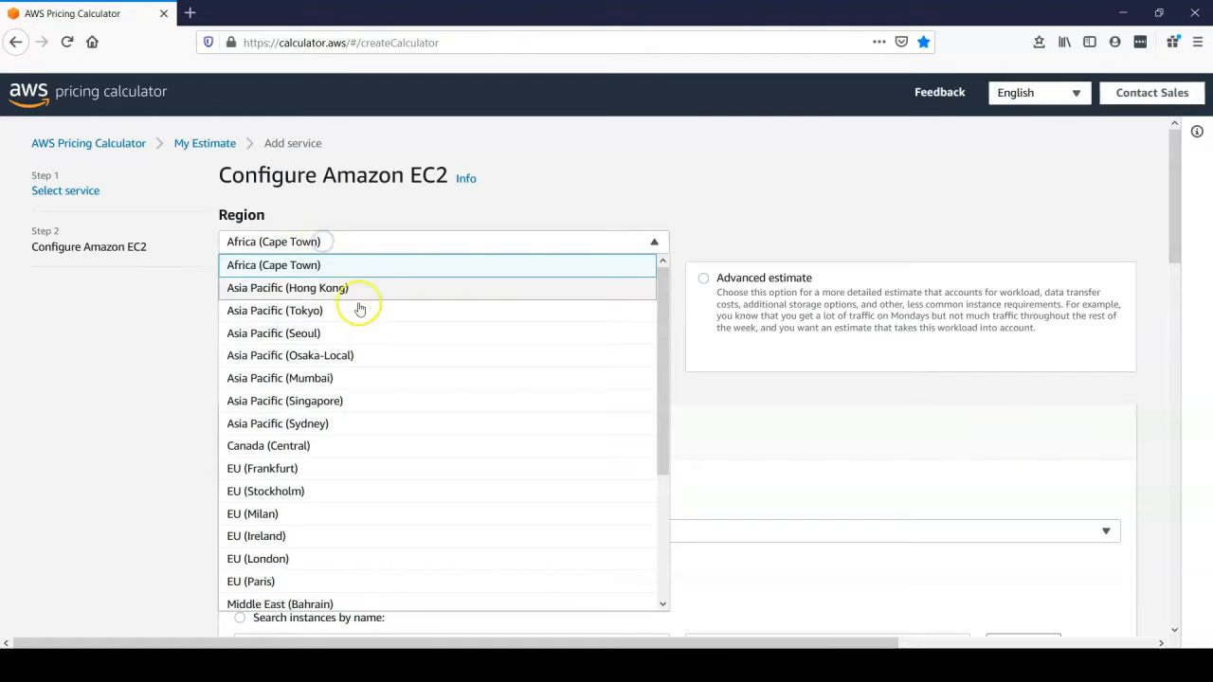
pyautogui.click(281, 537)
pyautogui.click(767, 430)
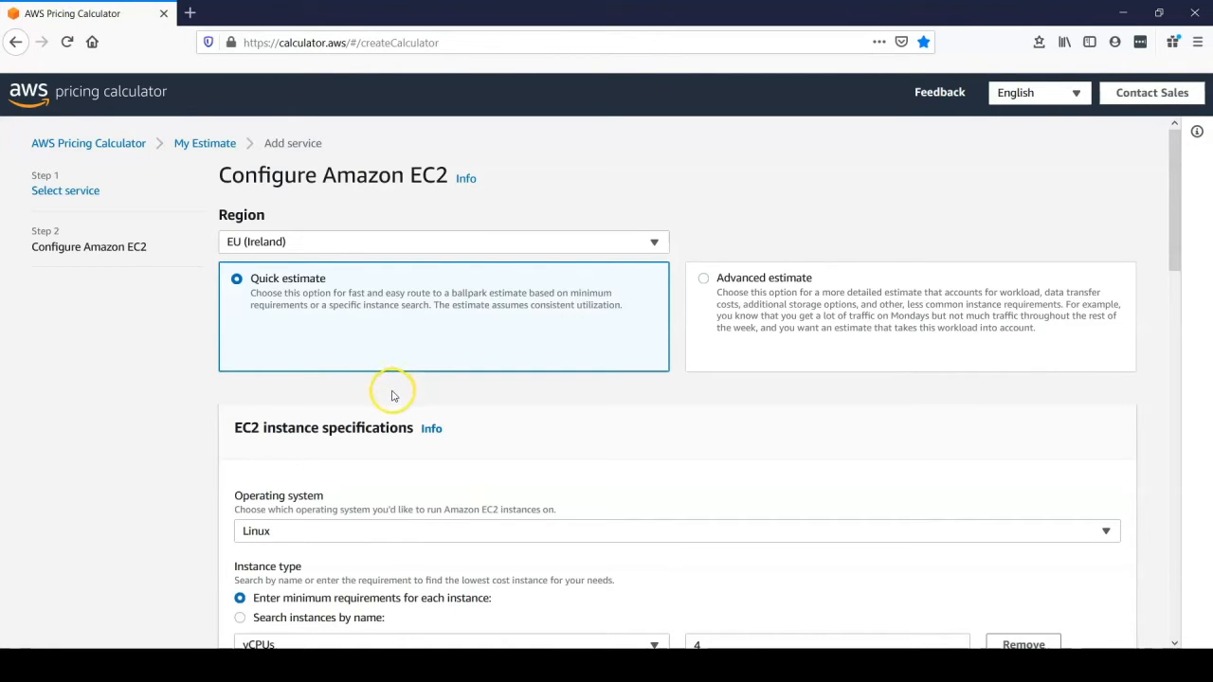
# Set the operating system of the EC2 instances to Windows Server
pyautogui.scroll(-5, 390, 396)
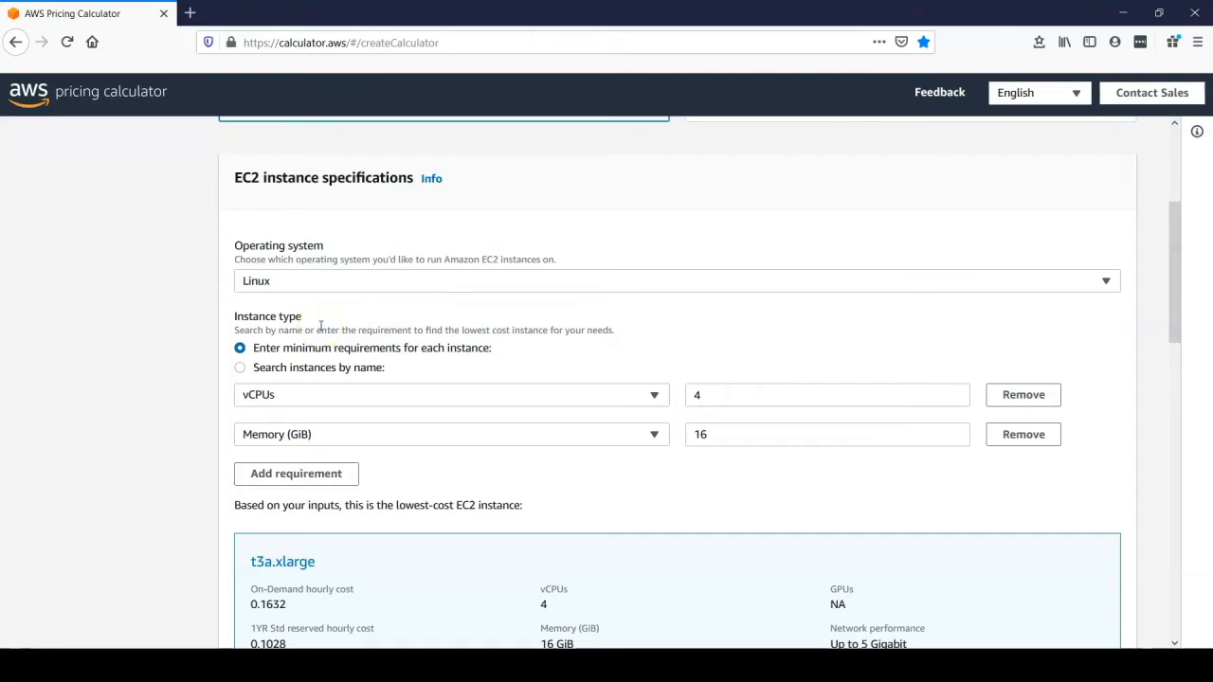
pyautogui.click(310, 279)
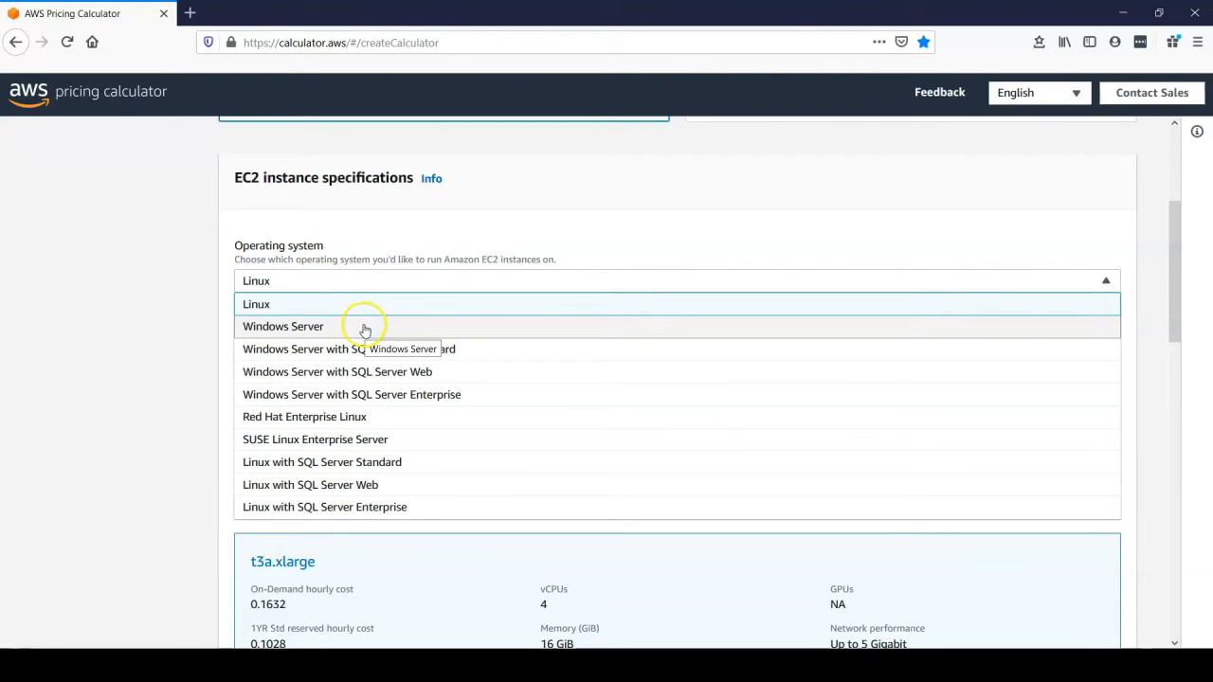
pyautogui.click(313, 326)
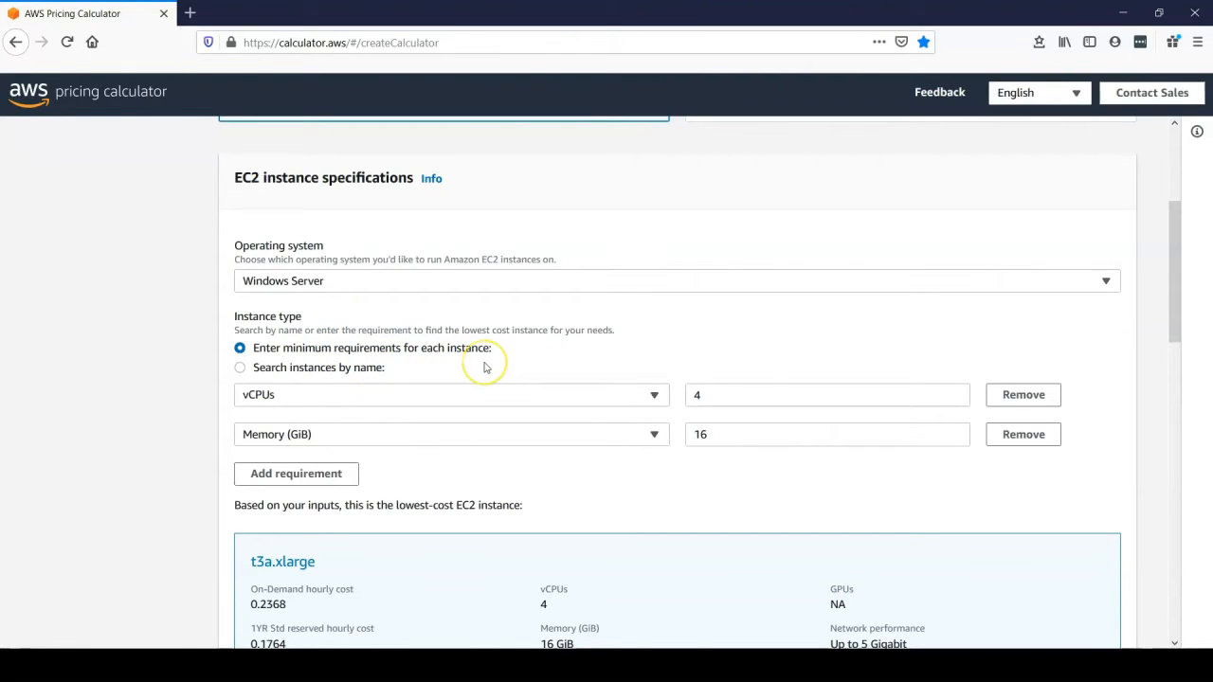
# Specify the instance type by minimum requirements of 8 vCPUs and 32 GiB of memory
pyautogui.click(308, 372)
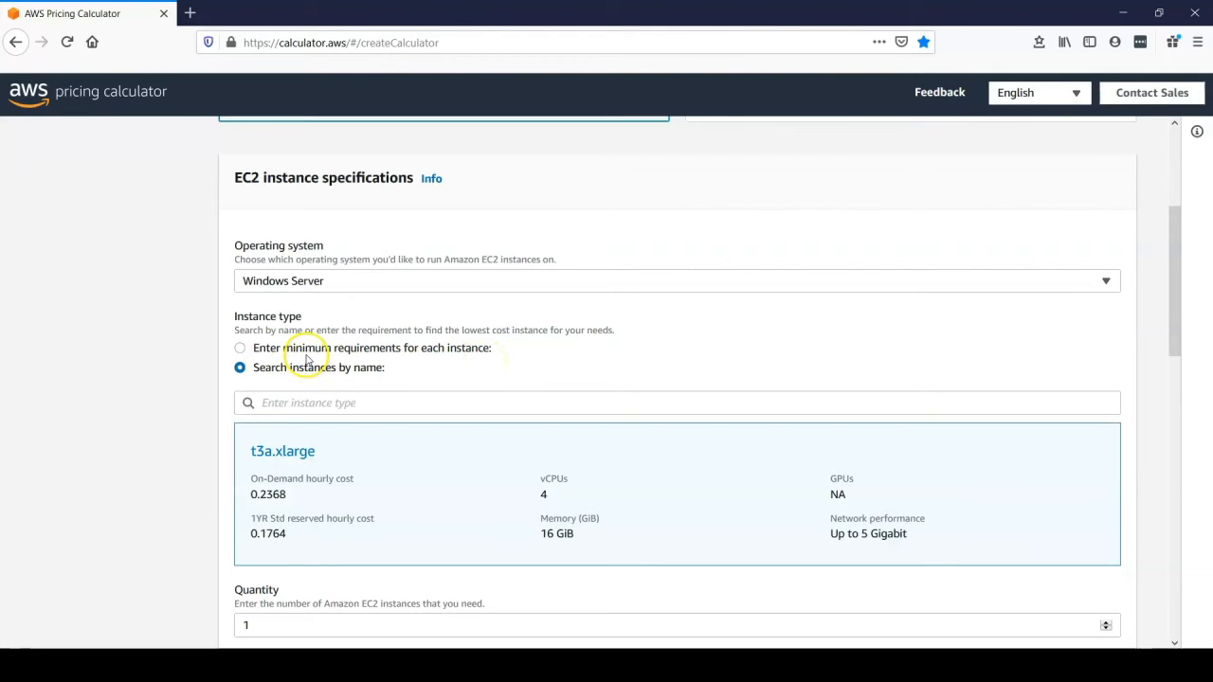
pyautogui.click(297, 352)
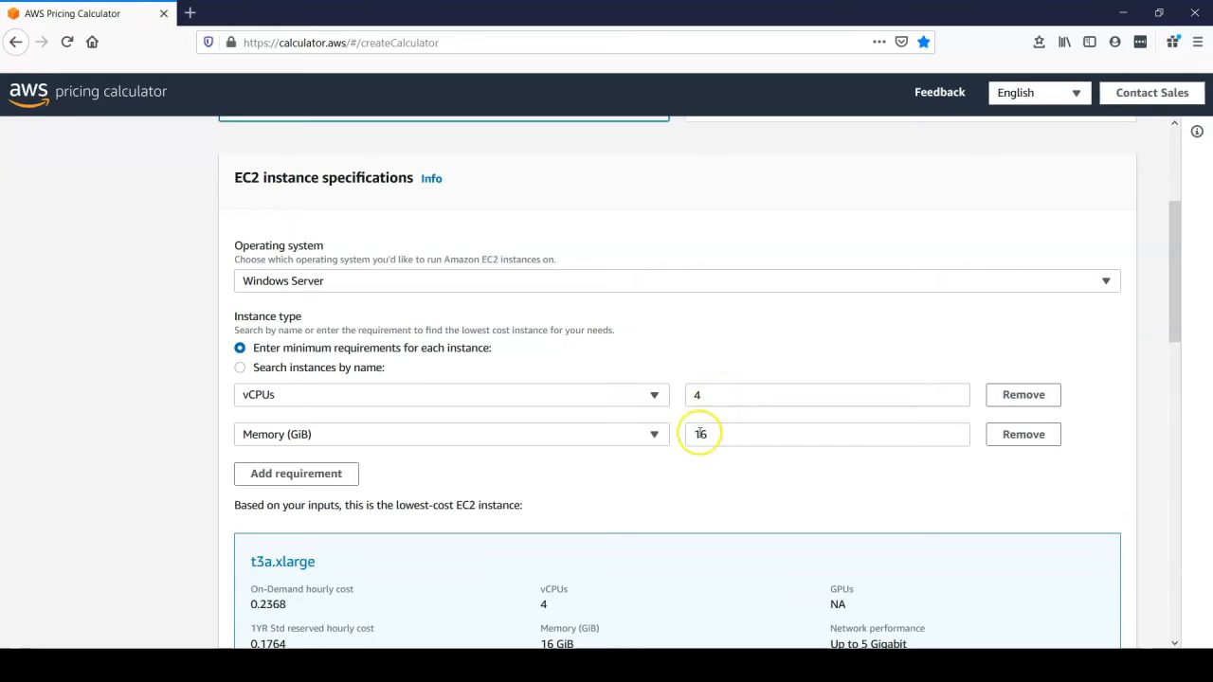
pyautogui.click(705, 395)
pyautogui.moveTo(676, 386); pyautogui.dragTo(775, 413)
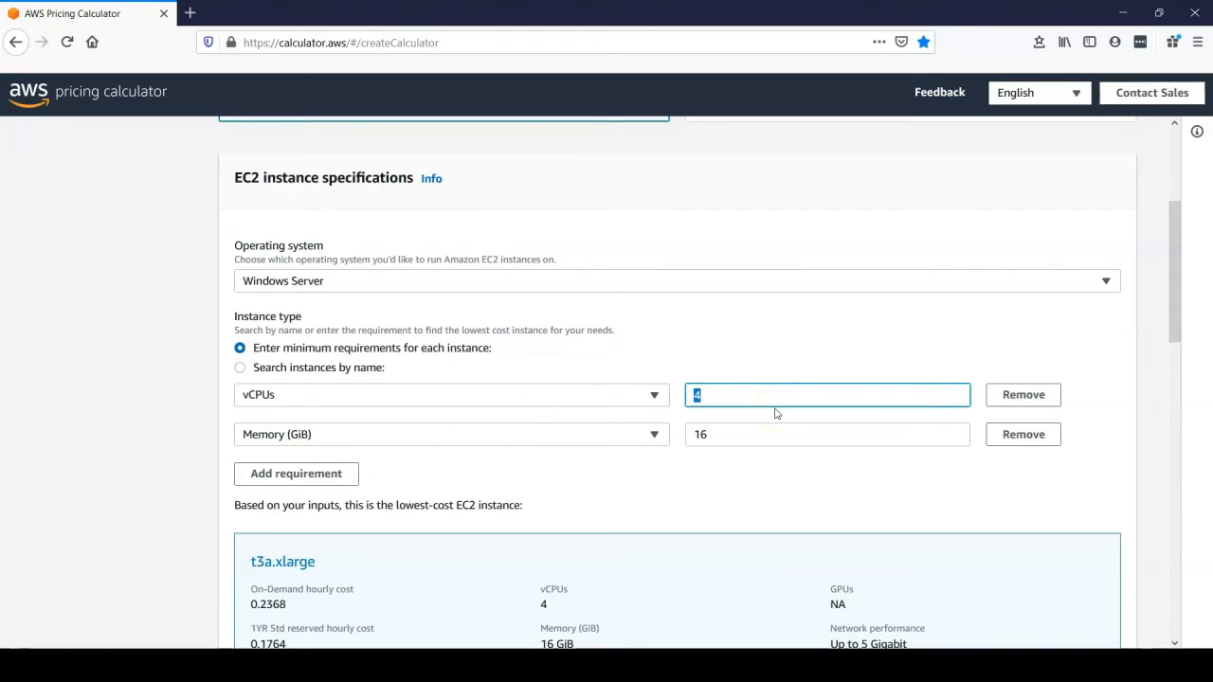
pyautogui.write('8')
pyautogui.click(717, 433)
pyautogui.moveTo(717, 433); pyautogui.dragTo(688, 433)
pyautogui.write('32')
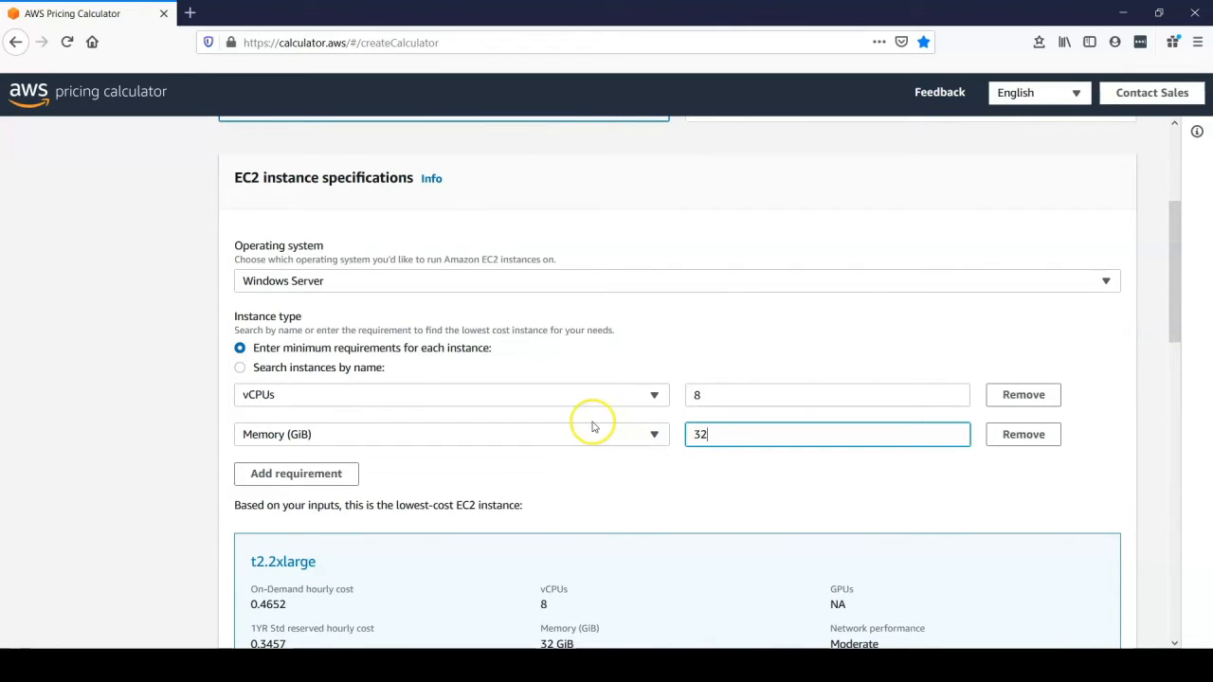
# Switch the instance type to search by name, filter for t3, and select t3a.small
pyautogui.scroll(-1, 507, 443)
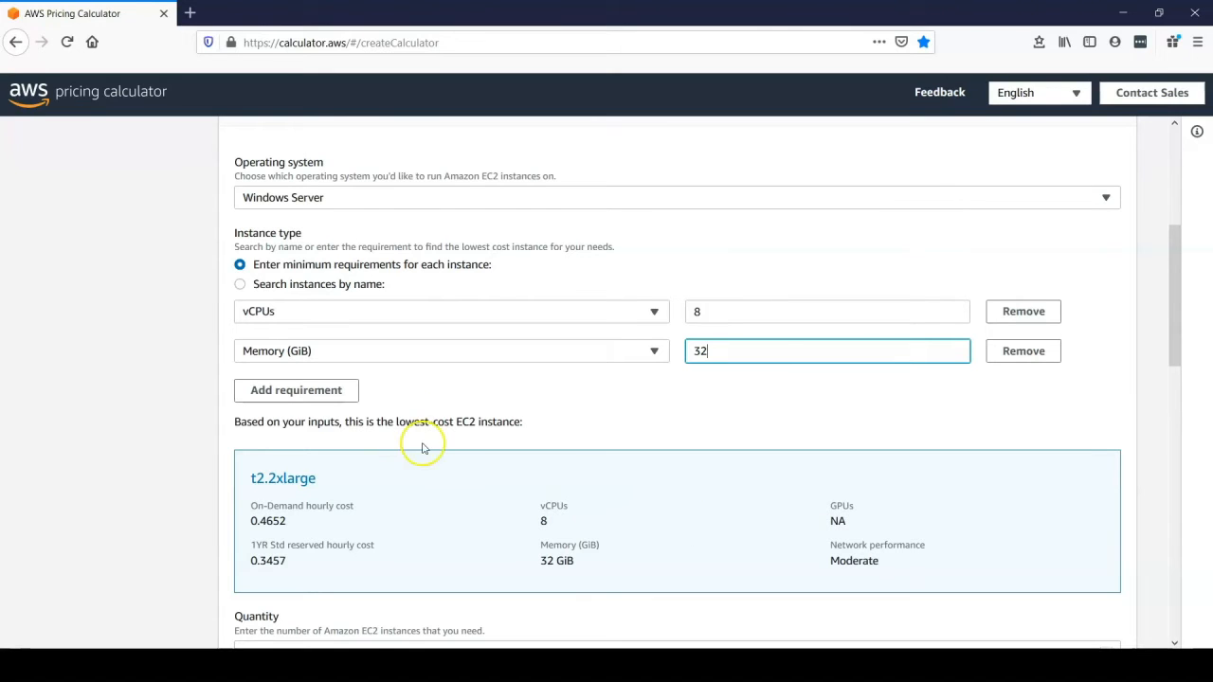
pyautogui.click(242, 287)
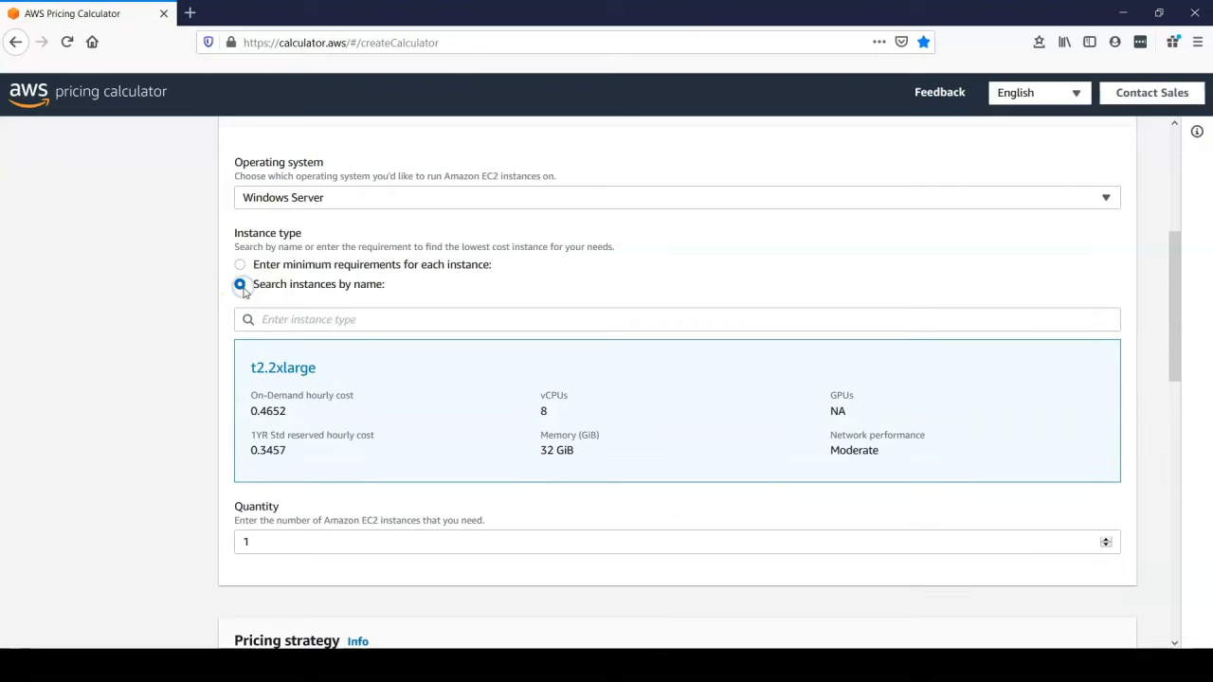
pyautogui.click(279, 320)
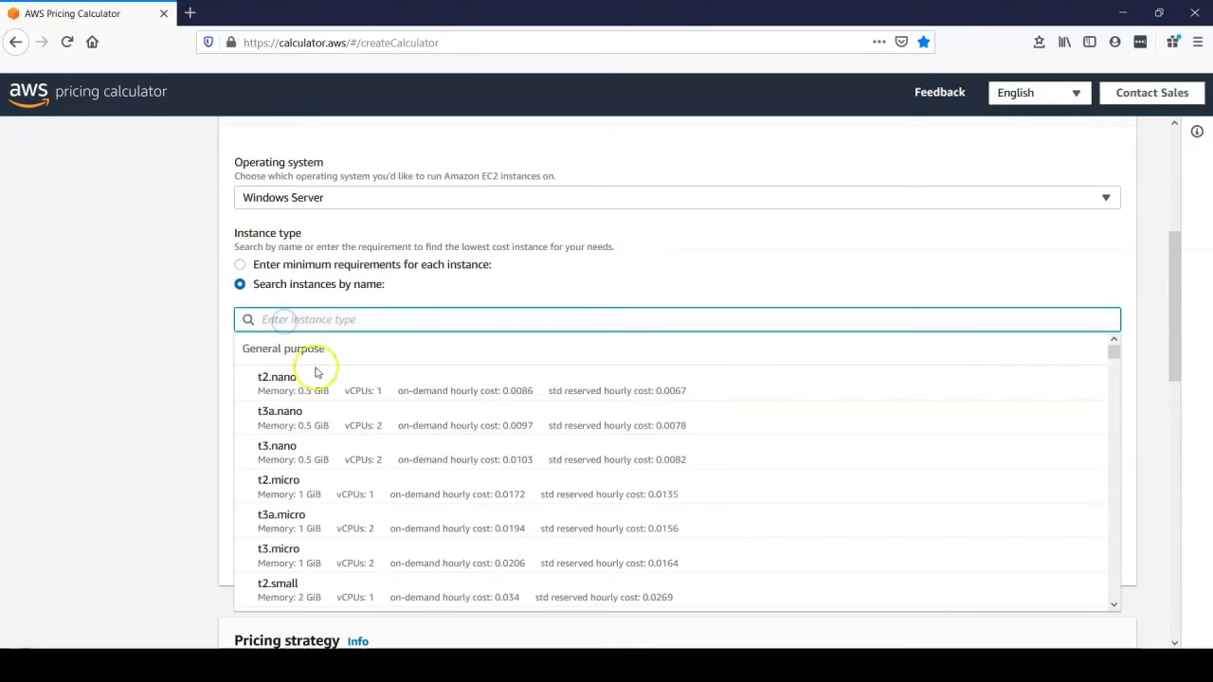
pyautogui.scroll(-5, 343, 446)
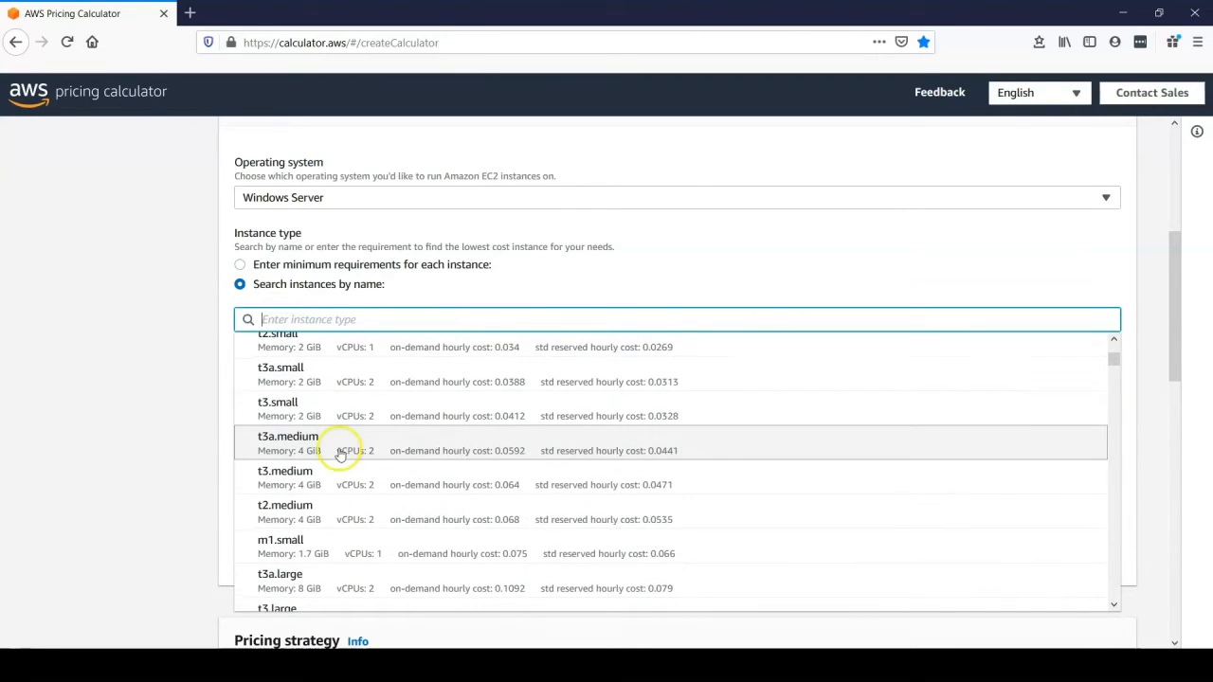
pyautogui.write('t')
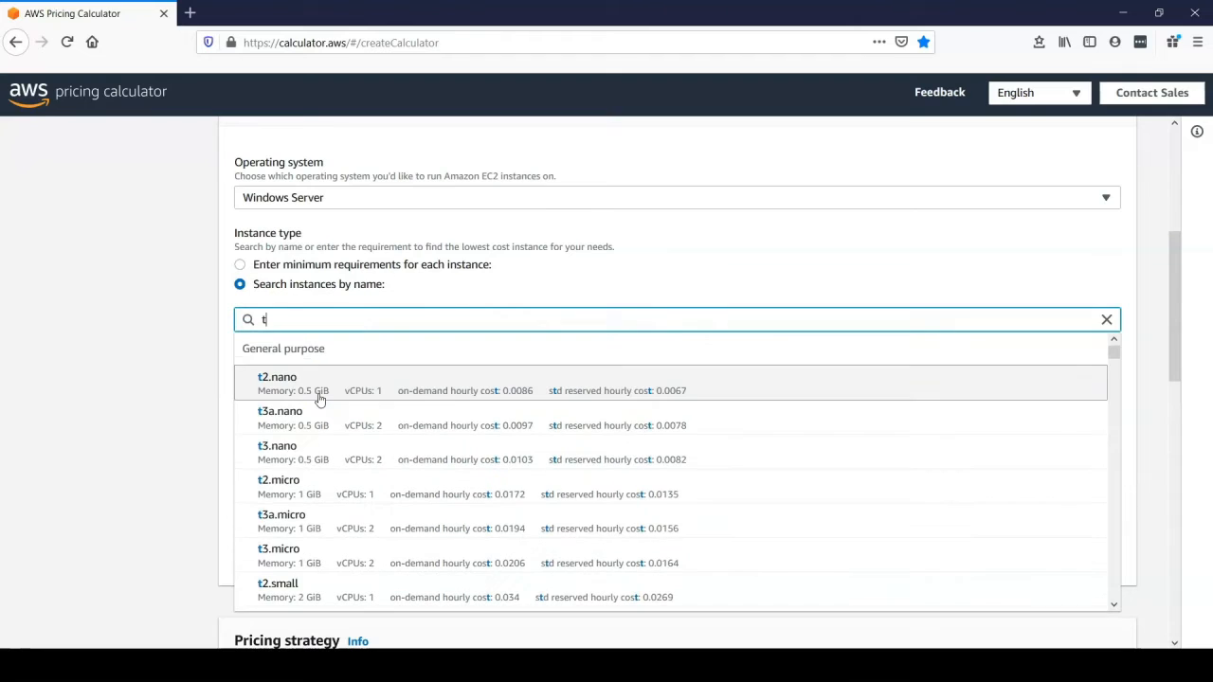
pyautogui.write('3')
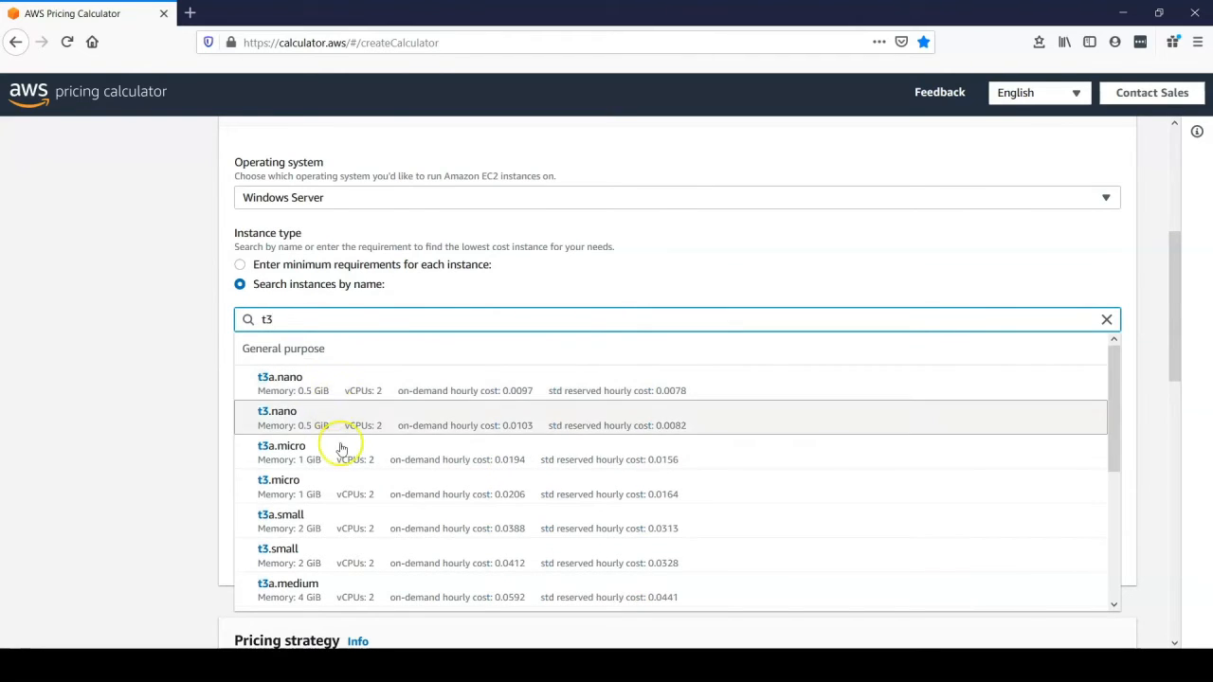
pyautogui.click(337, 525)
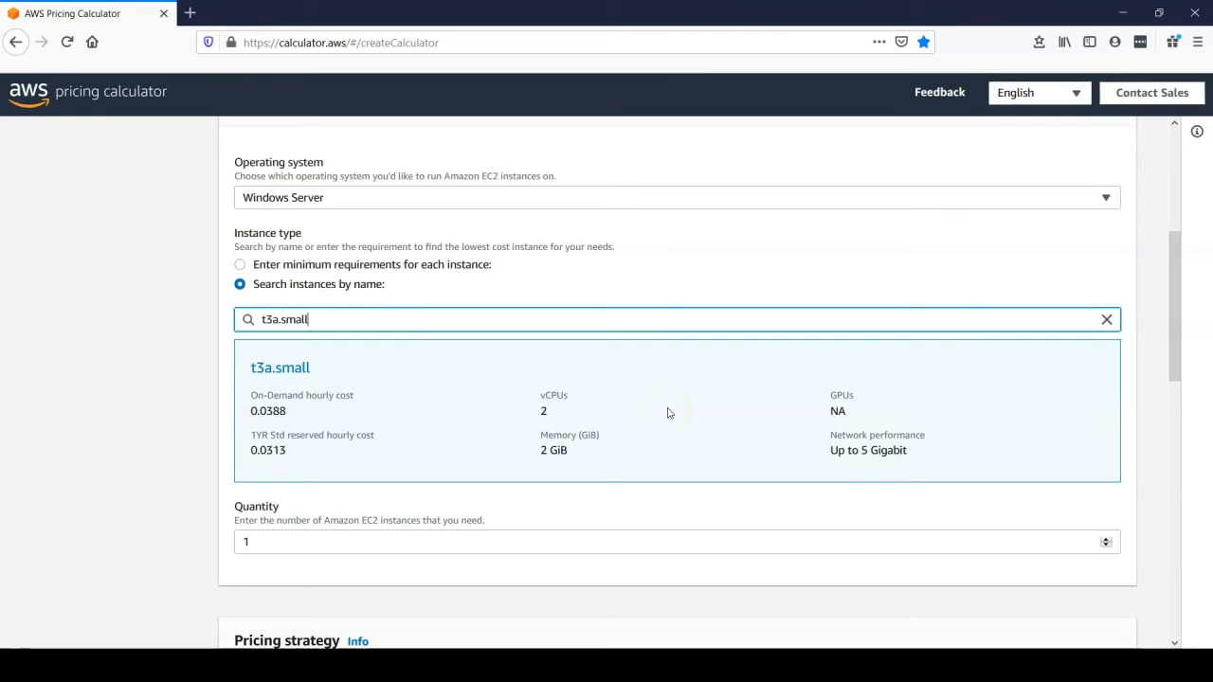
# Set the quantity of EC2 instances to 2
pyautogui.scroll(-2, 667, 412)
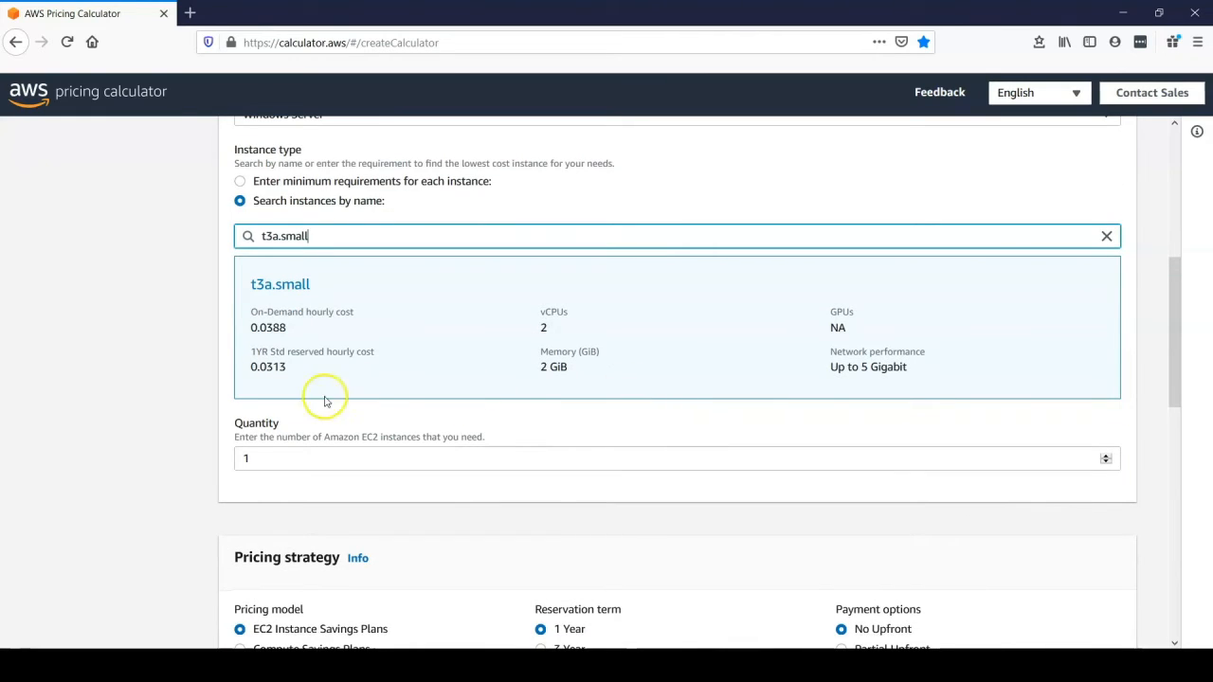
pyautogui.scroll(-2, 139, 413)
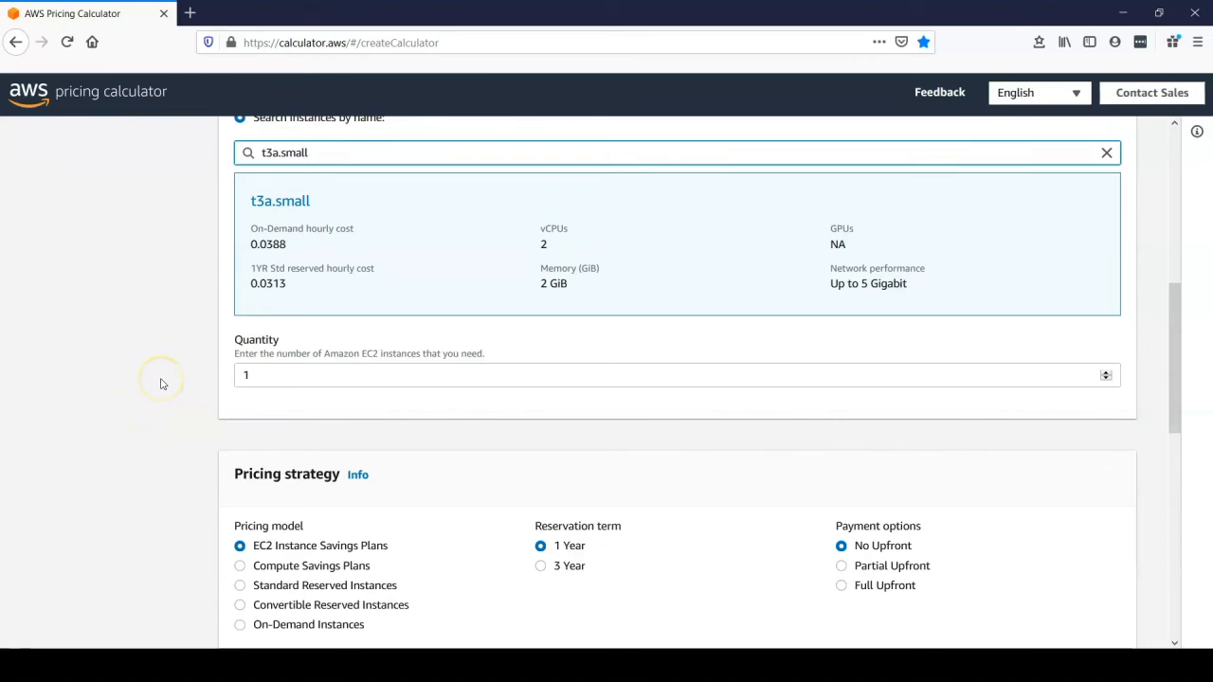
pyautogui.click(251, 377)
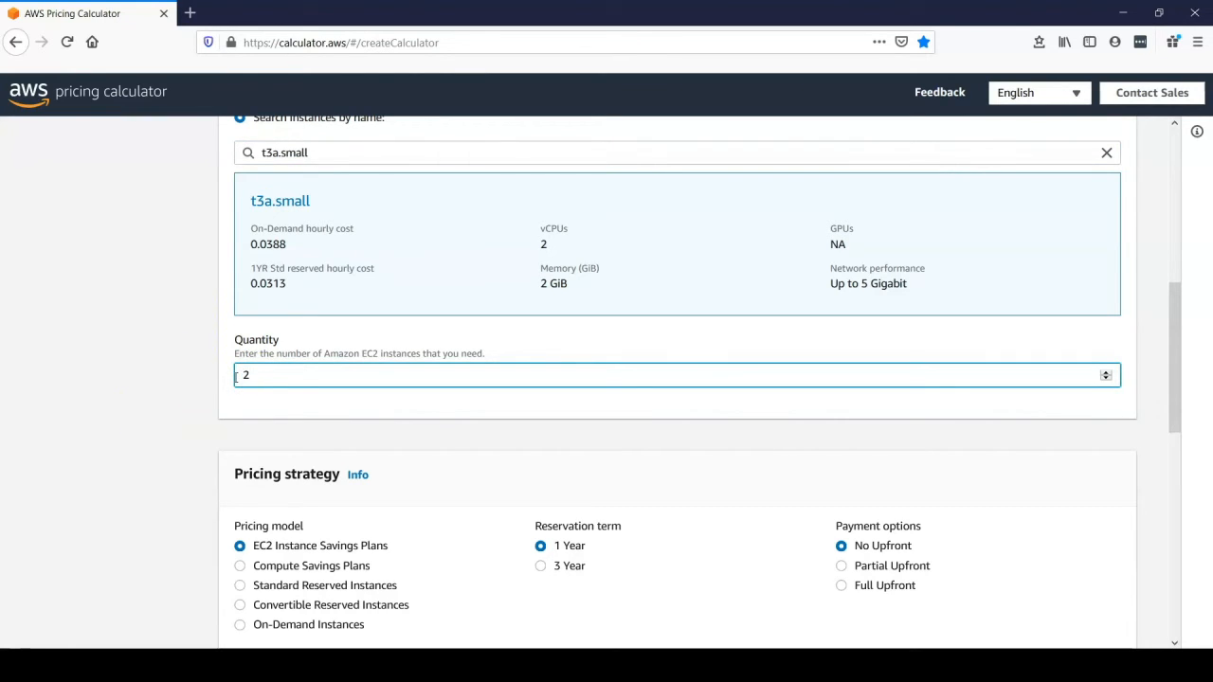
pyautogui.click(251, 420)
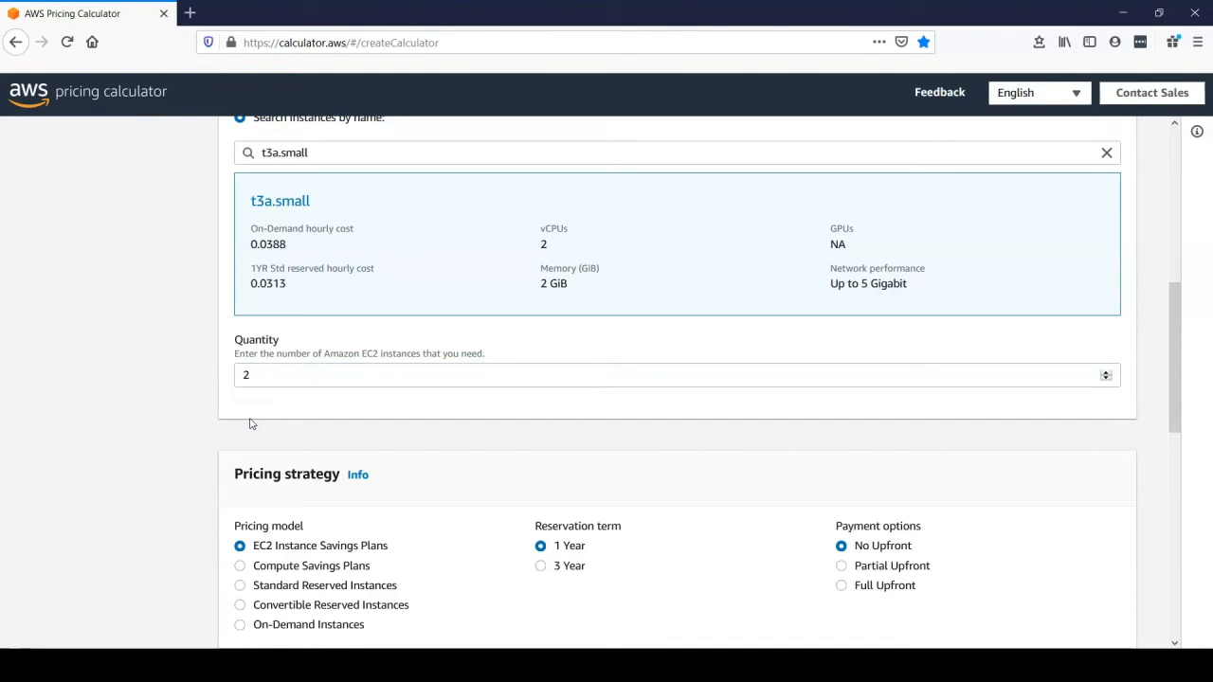
# Choose Full Upfront as the payment option in the pricing strategy
pyautogui.scroll(-1, 251, 423)
pyautogui.scroll(-1, 290, 330)
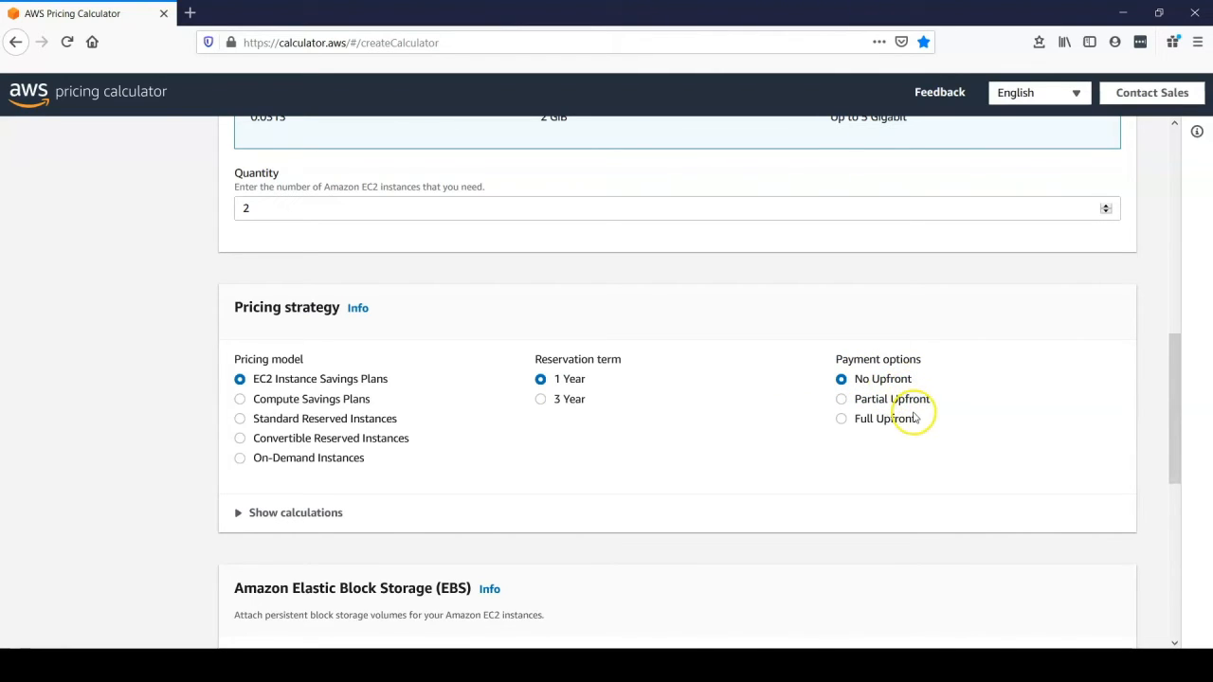
pyautogui.click(853, 421)
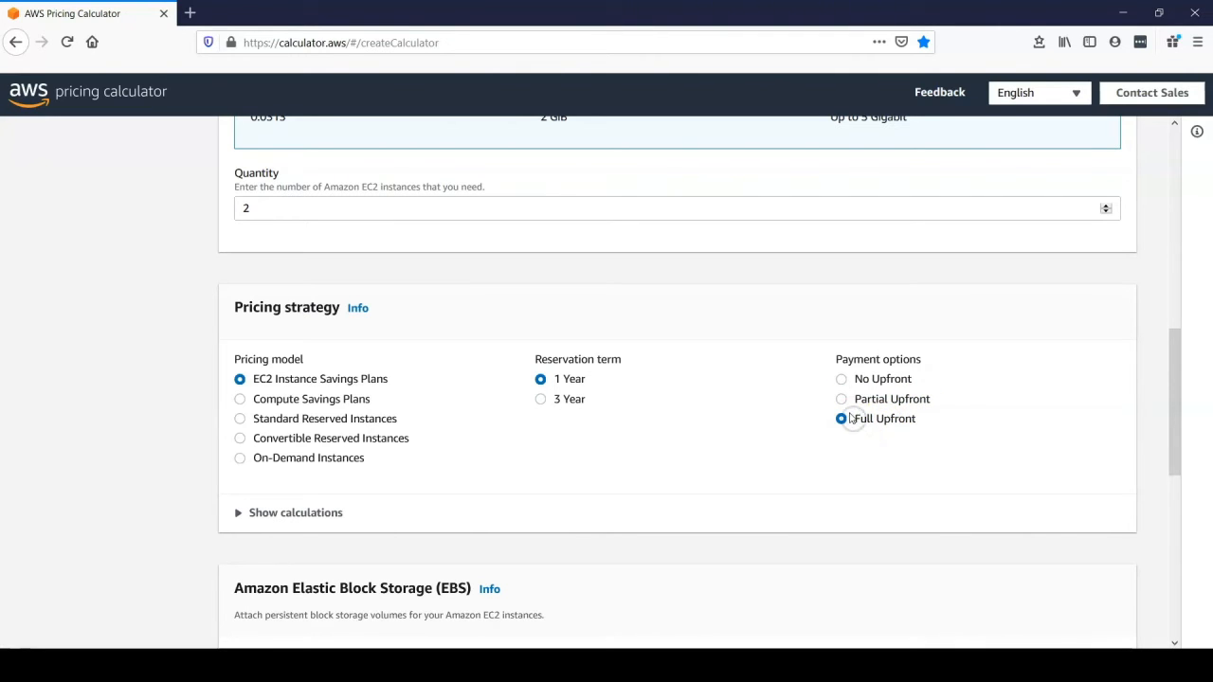
pyautogui.scroll(-1, 696, 453)
pyautogui.scroll(1, 697, 453)
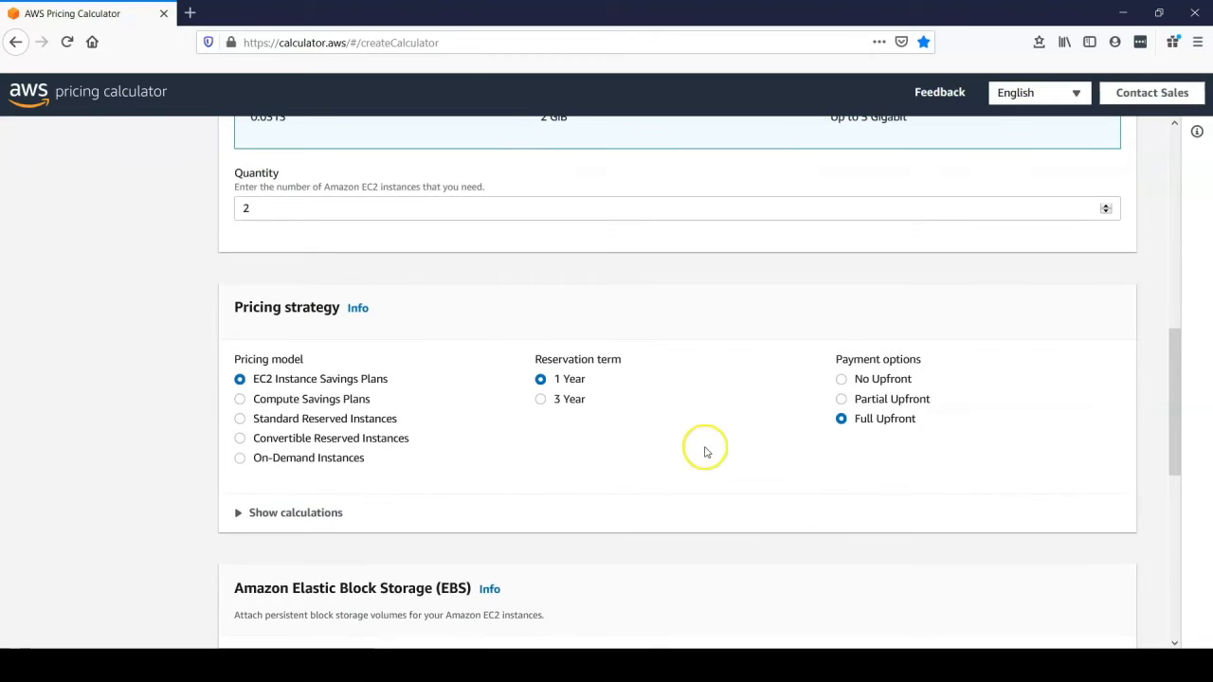
# Expand the pricing strategy calculations and examine the upfront cost of the EC2 instances
pyautogui.scroll(-1, 491, 489)
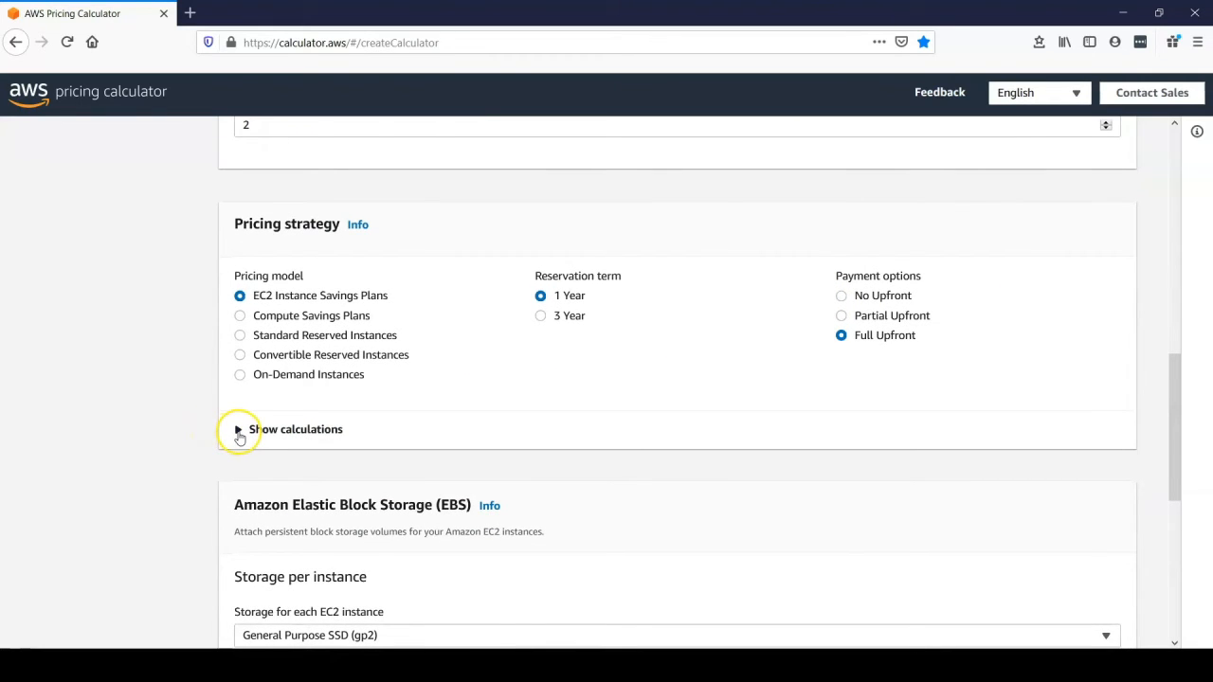
pyautogui.click(238, 431)
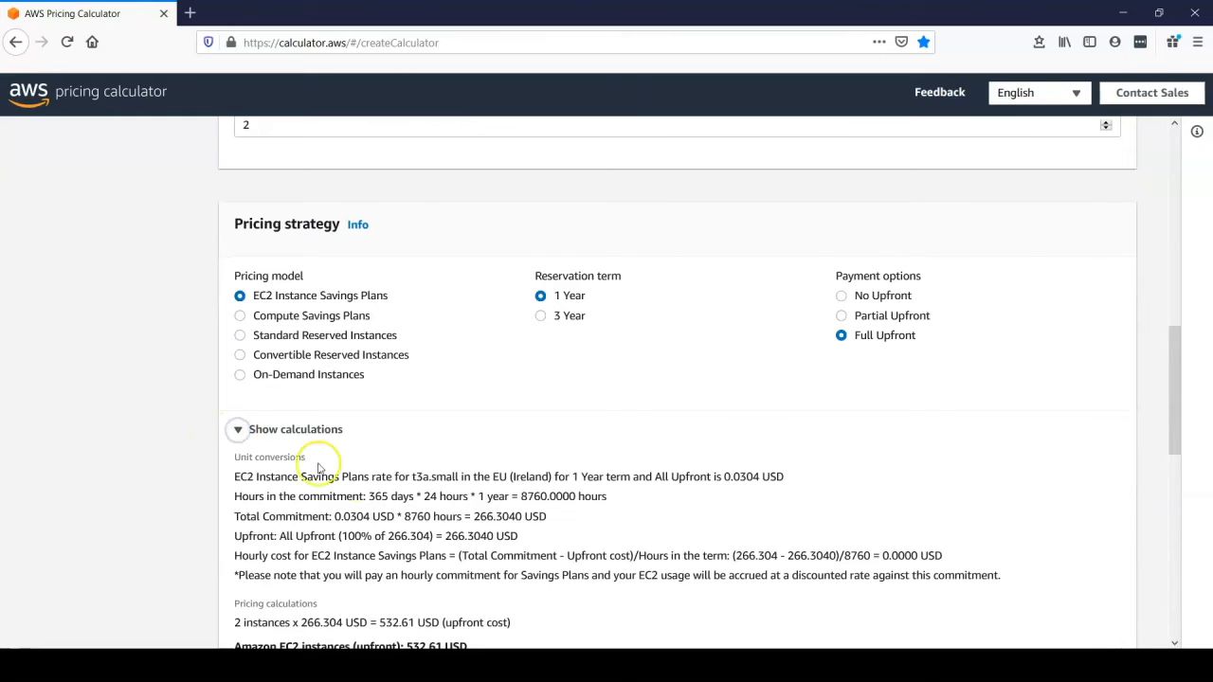
pyautogui.scroll(-1, 403, 464)
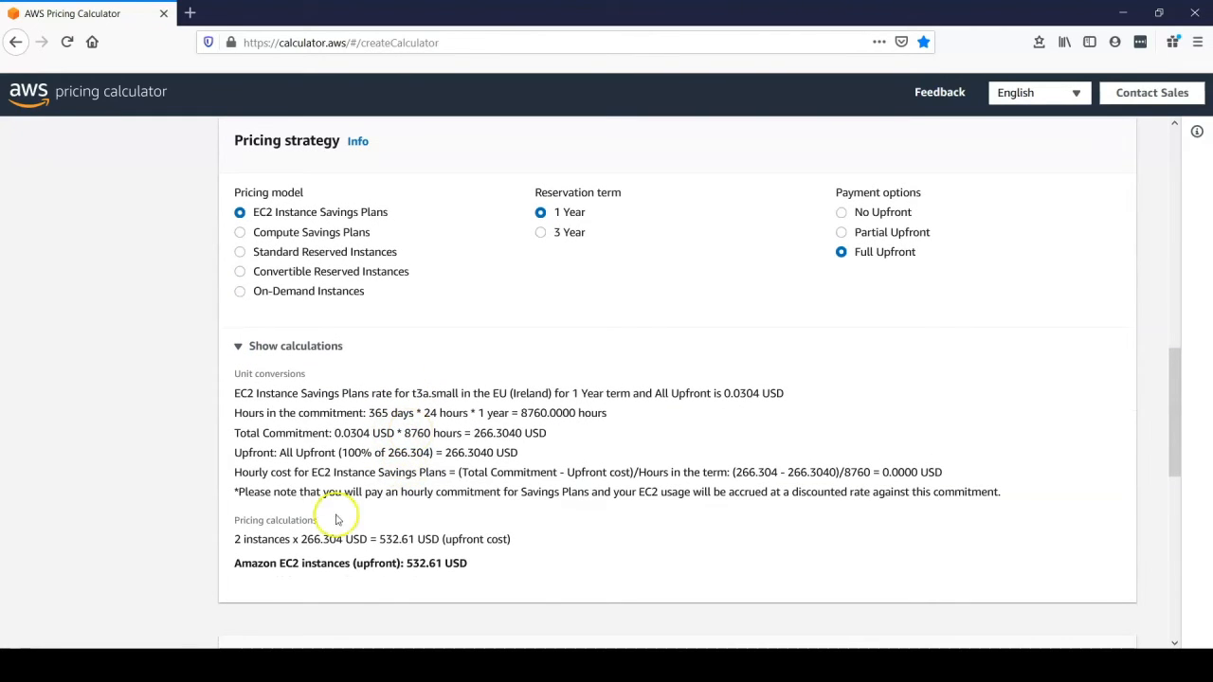
pyautogui.scroll(-2, 346, 520)
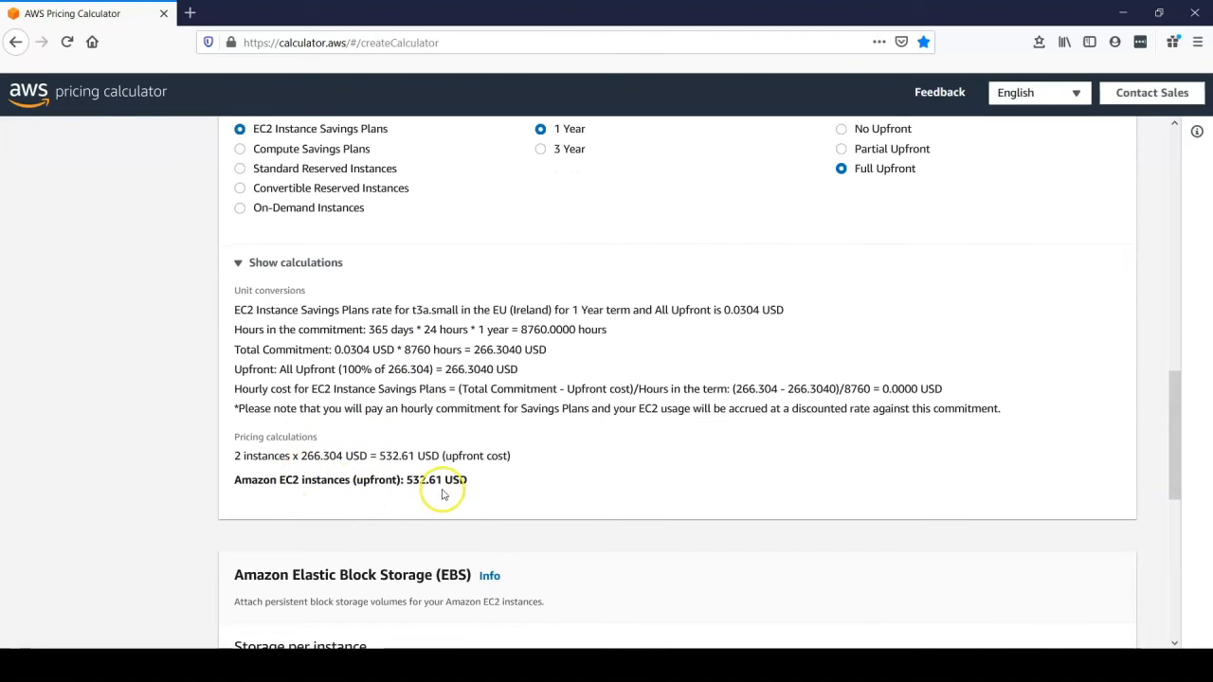
pyautogui.moveTo(466, 481); pyautogui.dragTo(436, 481)
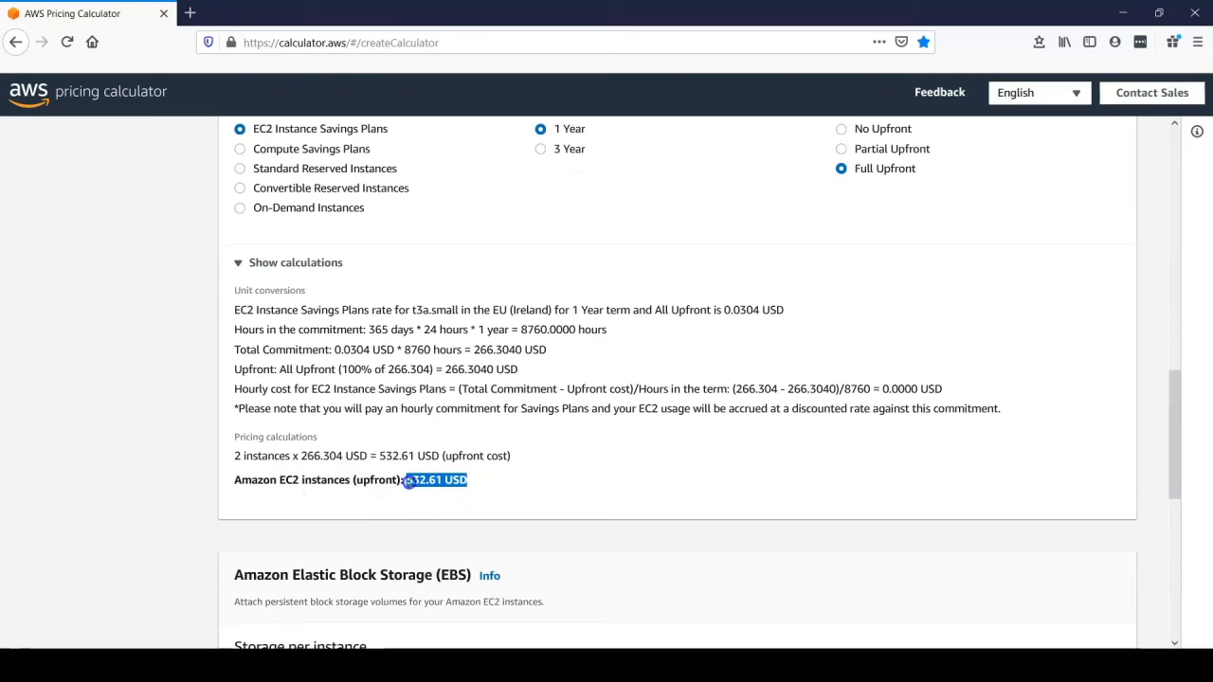
pyautogui.moveTo(410, 481); pyautogui.dragTo(412, 480)
pyautogui.scroll(-1, 511, 438)
pyautogui.scroll(-5, 512, 436)
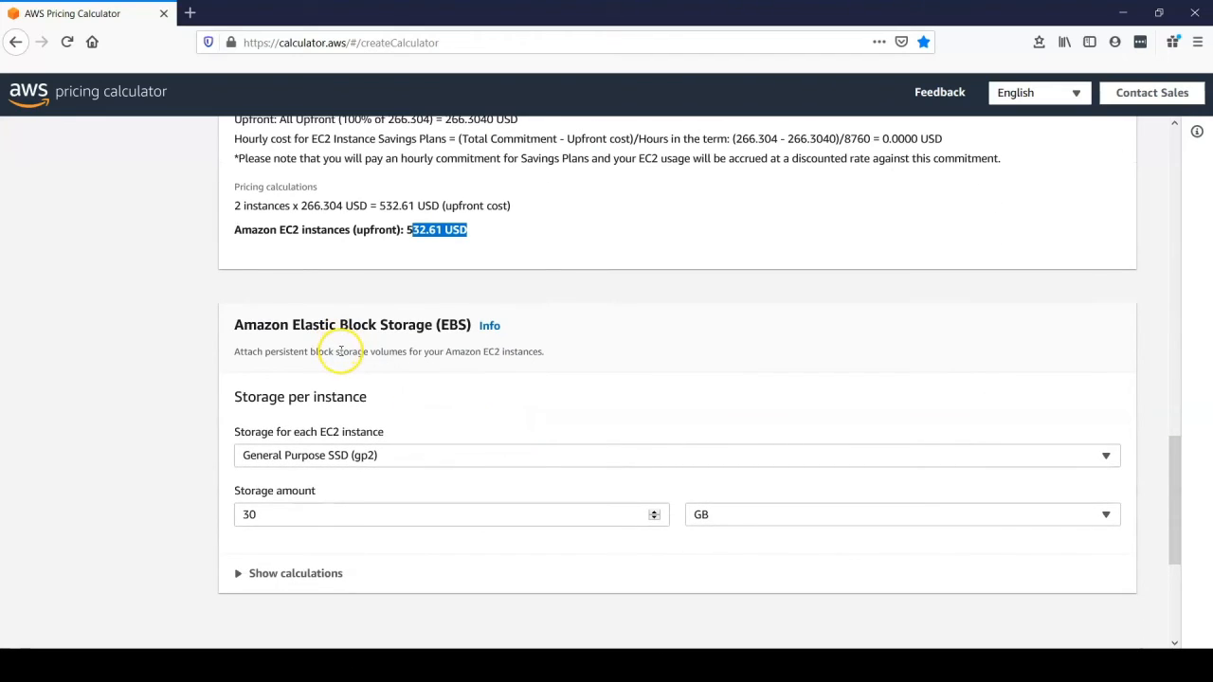
# Keep General Purpose SSD (gp2) as the EBS storage for each instance and set the storage amount to 100 GB
pyautogui.scroll(-2, 346, 384)
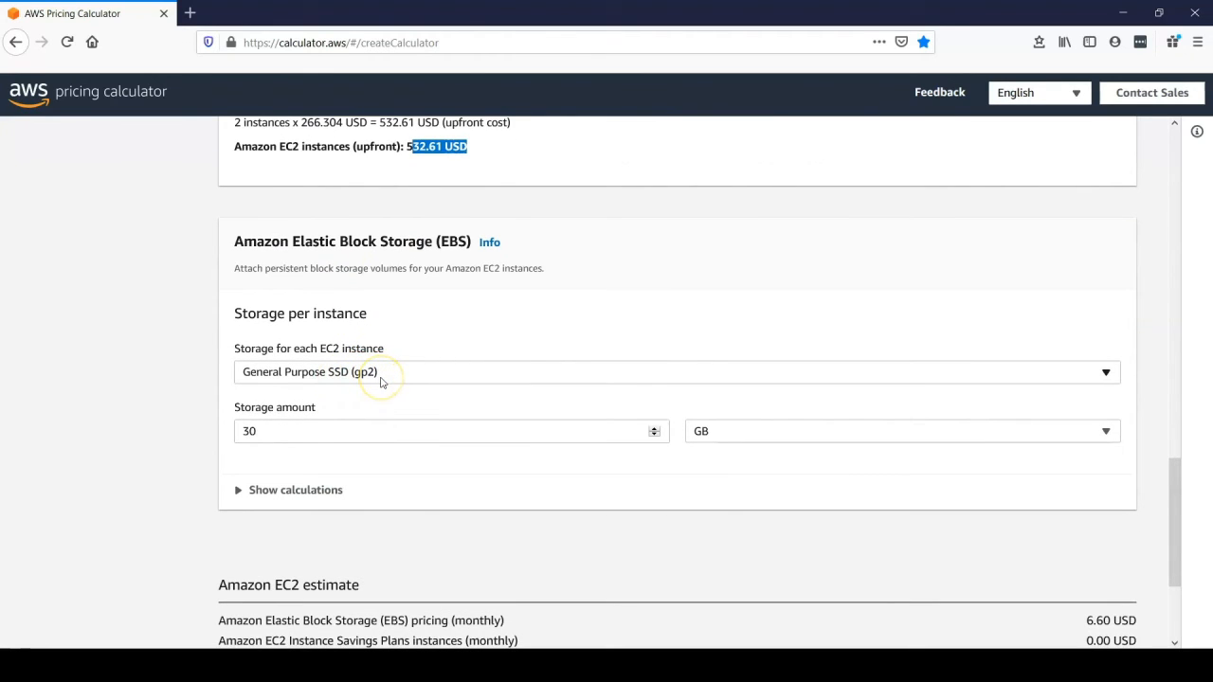
pyautogui.click(381, 379)
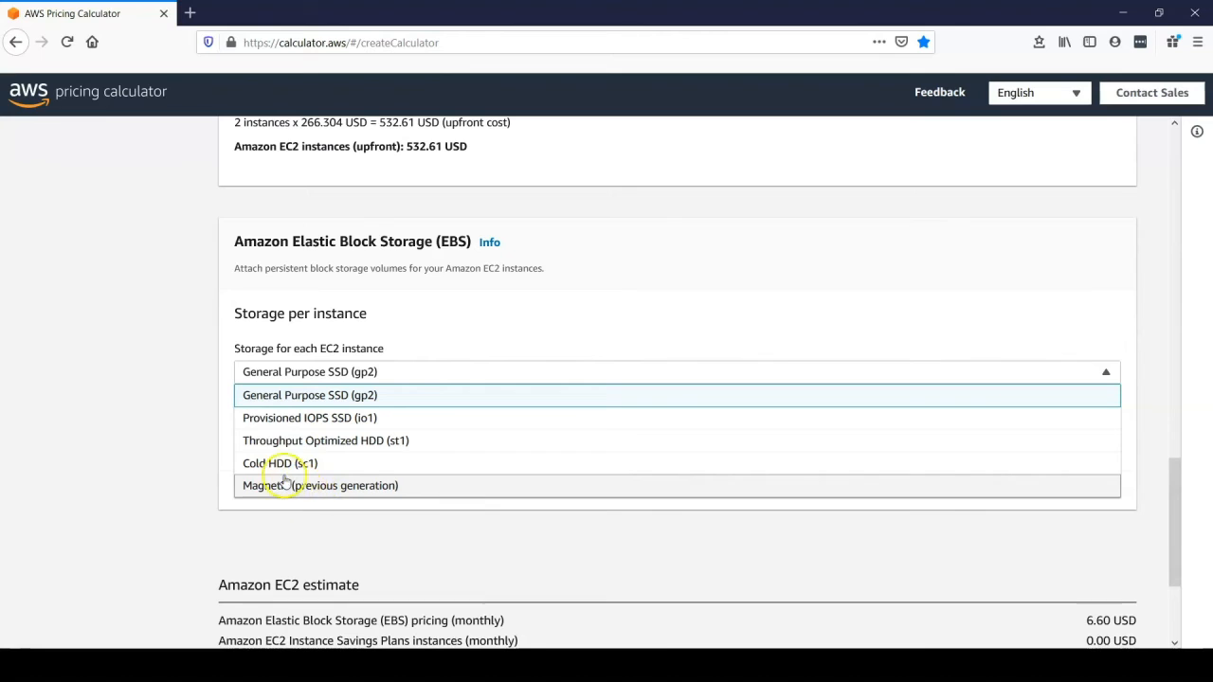
pyautogui.click(153, 369)
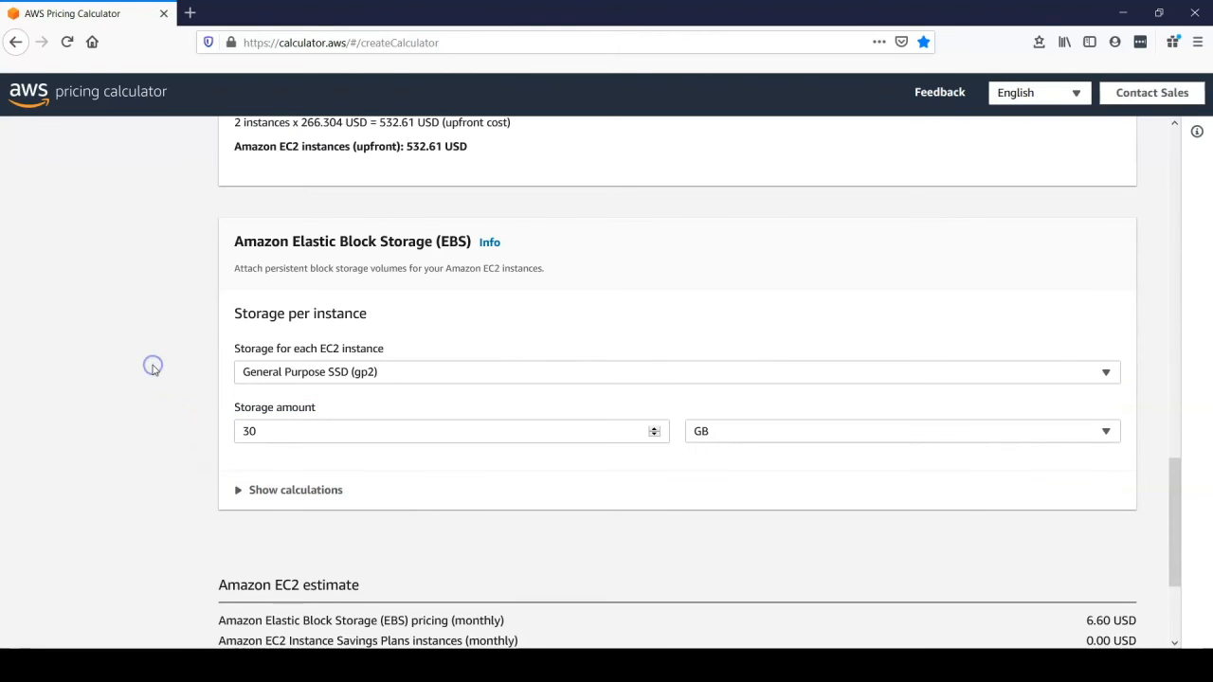
pyautogui.scroll(-2, 154, 370)
pyautogui.moveTo(296, 349); pyautogui.dragTo(203, 344)
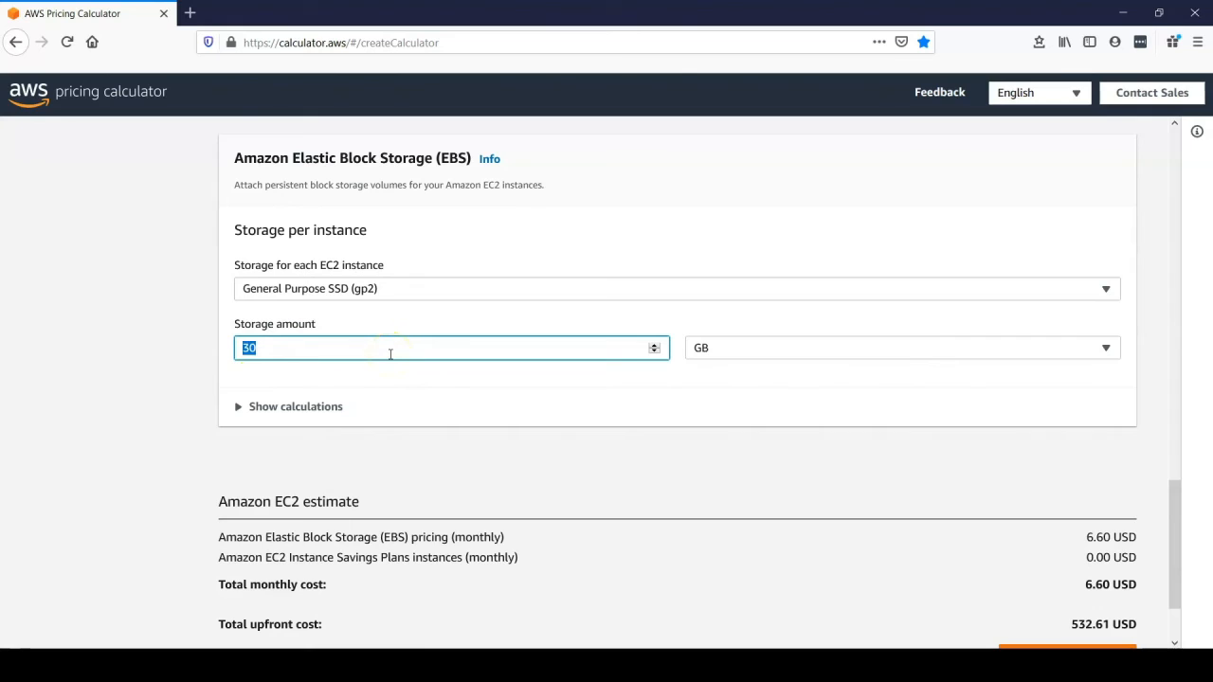
pyautogui.write('100')
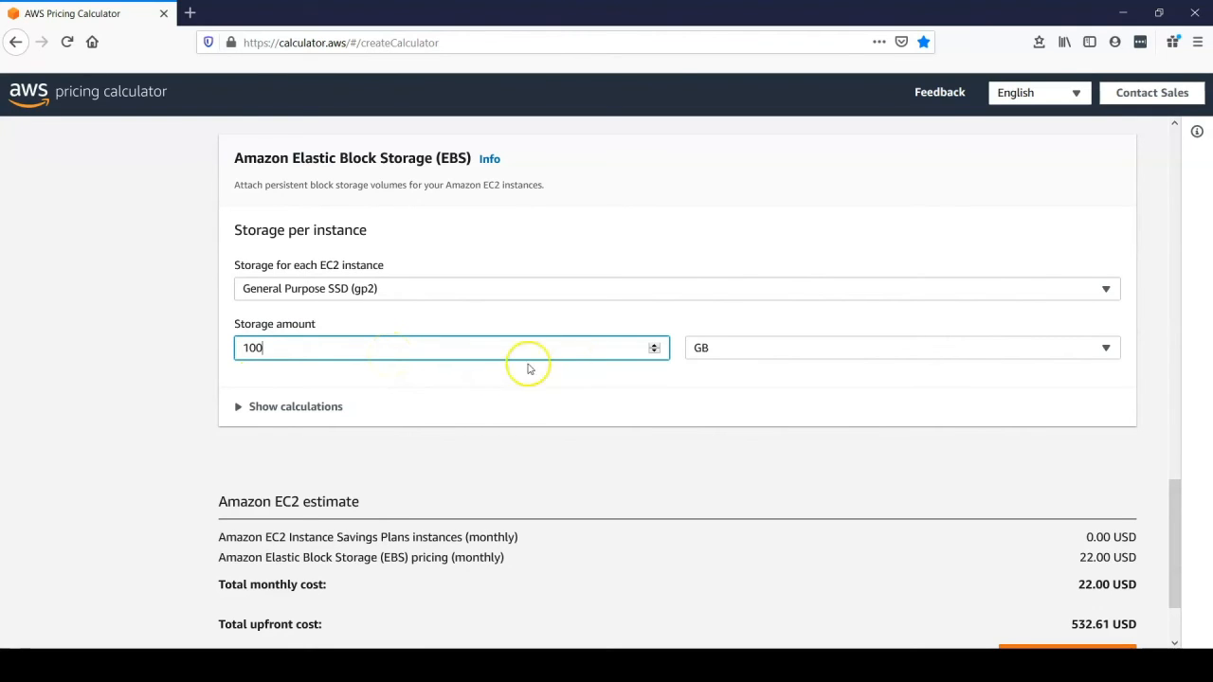
pyautogui.click(744, 348)
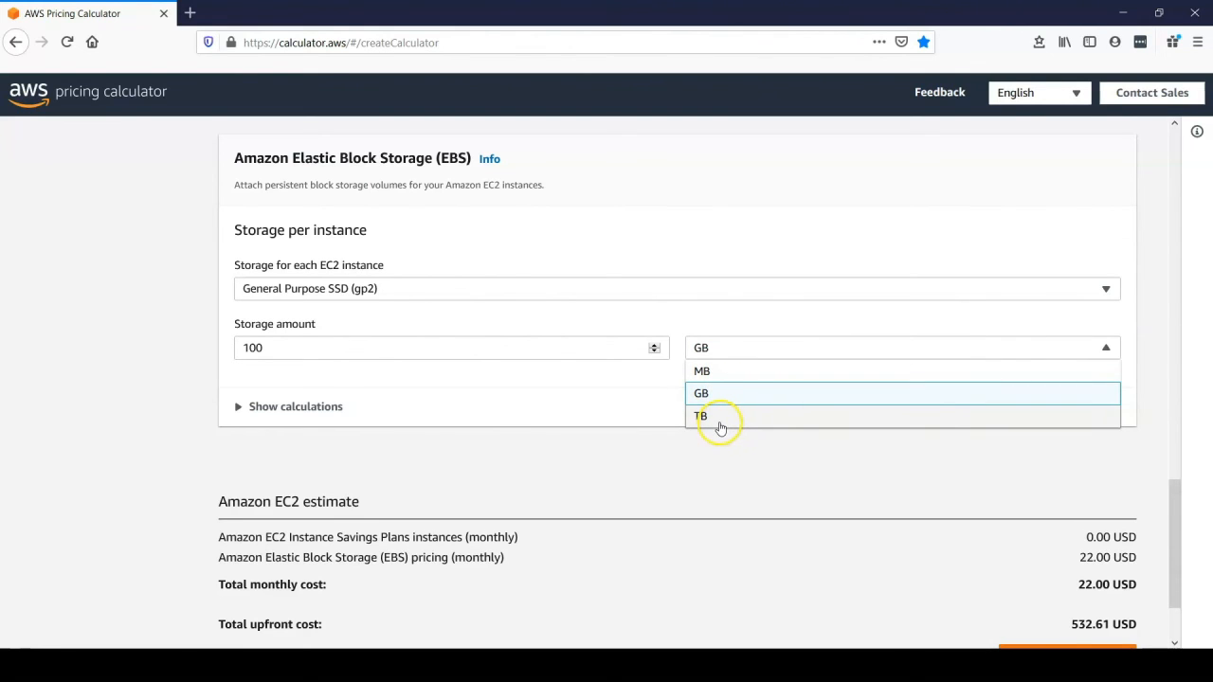
pyautogui.scroll(-1, 246, 398)
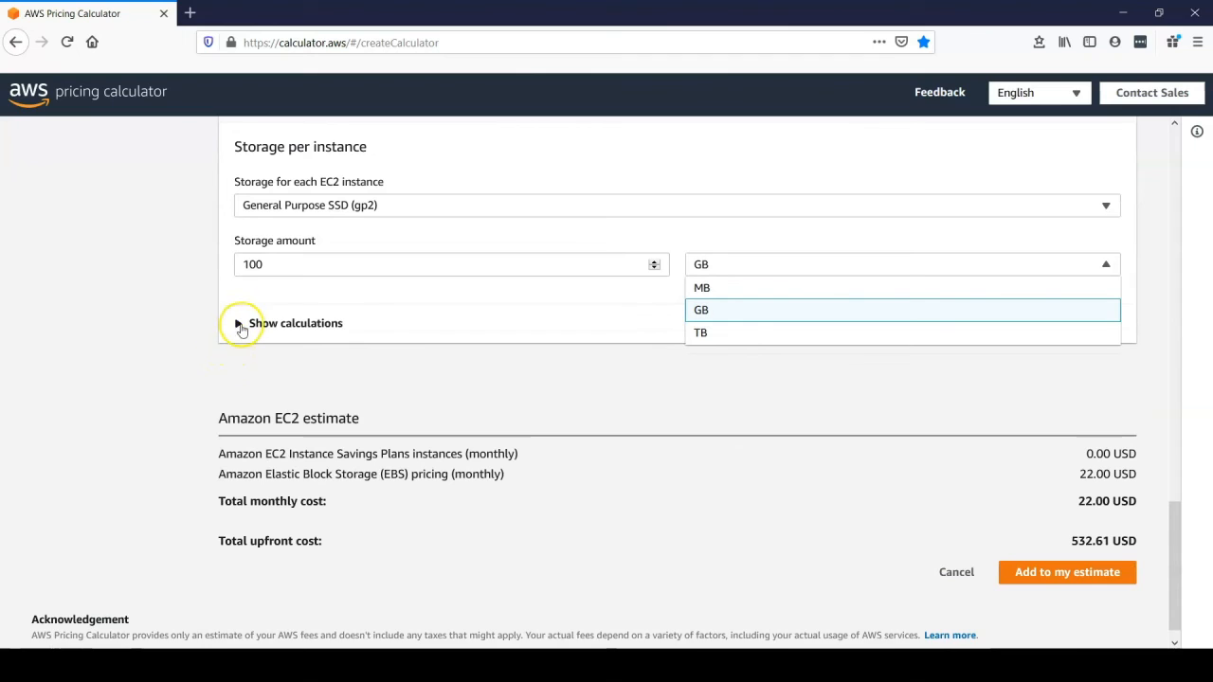
# Expand the EBS storage calculations and examine the monthly storage cost
pyautogui.click(238, 325)
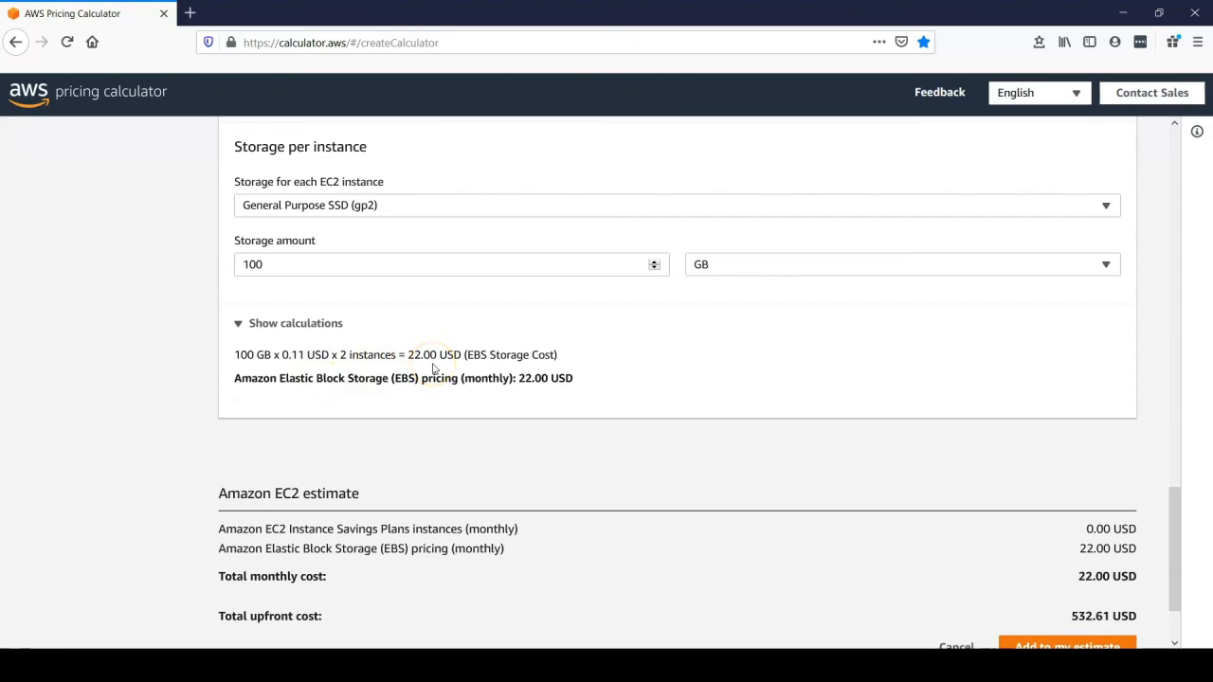
pyautogui.moveTo(585, 382); pyautogui.dragTo(536, 371)
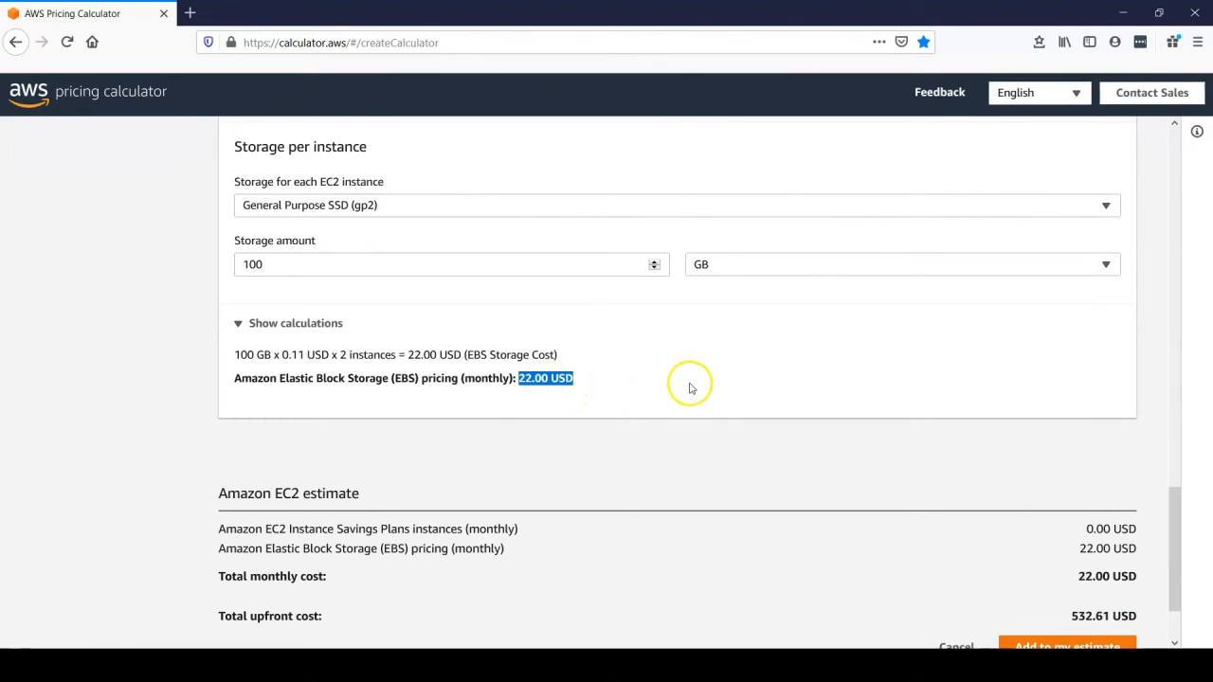
# Review the whole configuration, from the EC2 instance specifications and pricing strategy through to the storage settings and Amazon EC2 estimate
pyautogui.scroll(-2, 691, 389)
pyautogui.scroll(5, 690, 389)
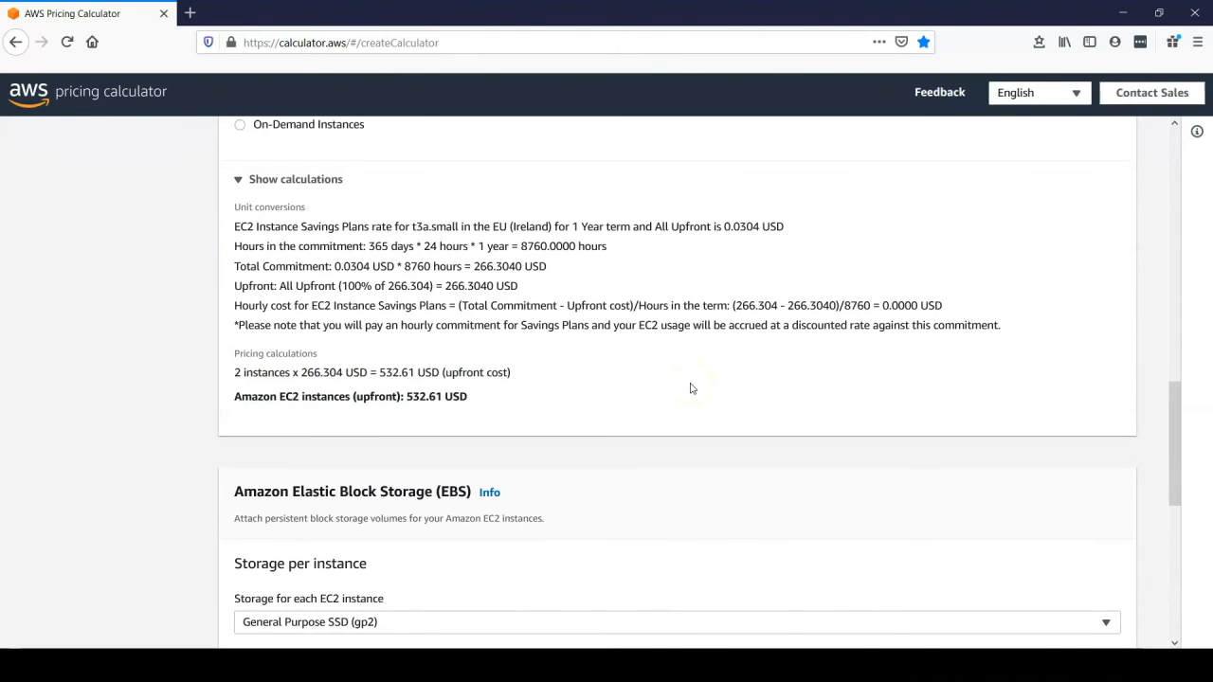
pyautogui.scroll(5, 691, 389)
pyautogui.scroll(3, 691, 388)
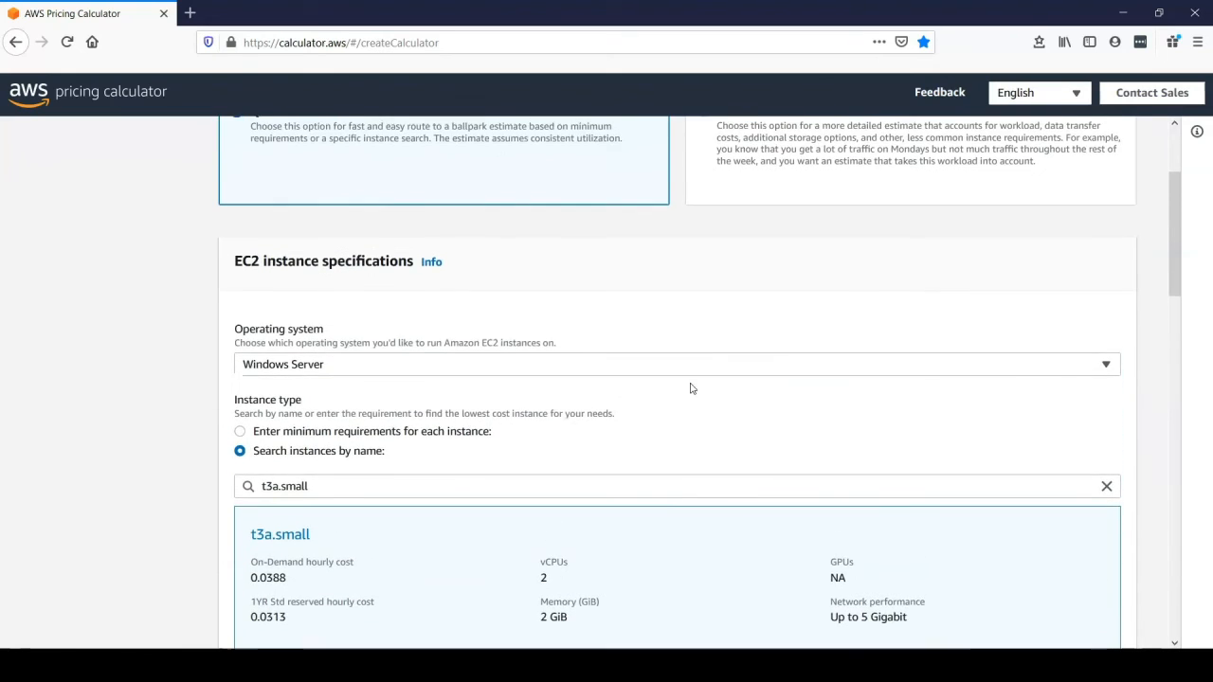
pyautogui.scroll(1, 690, 388)
pyautogui.scroll(-5, 691, 388)
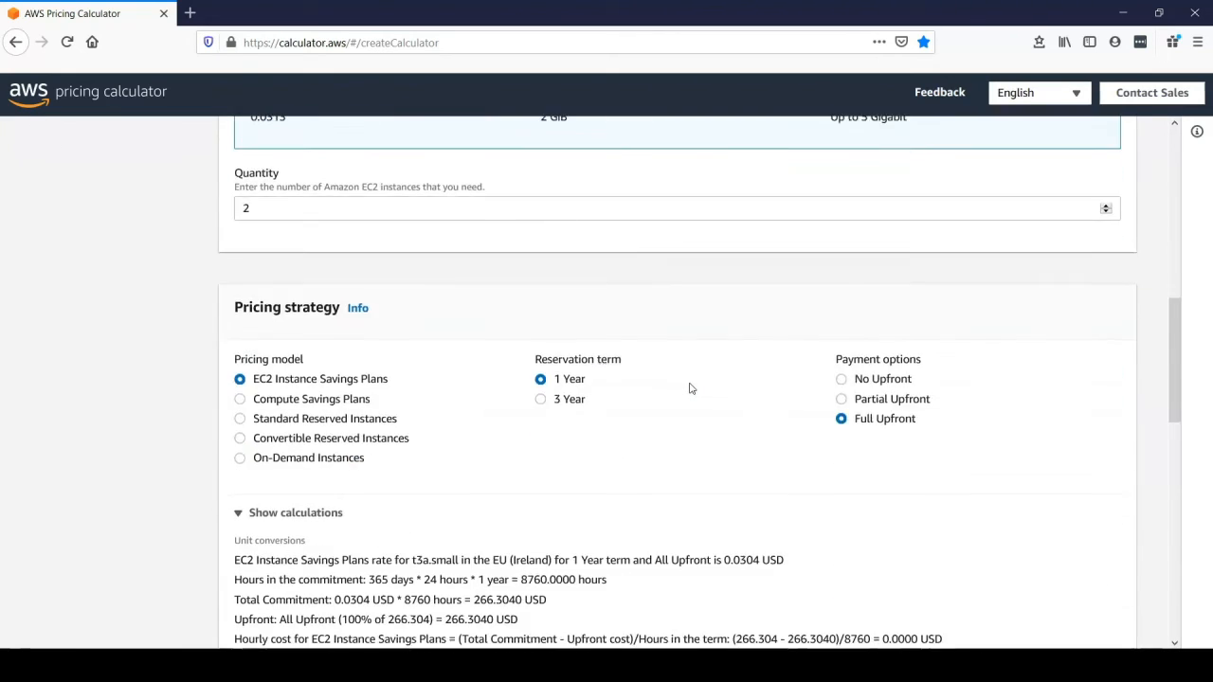
pyautogui.scroll(-3, 691, 388)
pyautogui.scroll(-7, 691, 387)
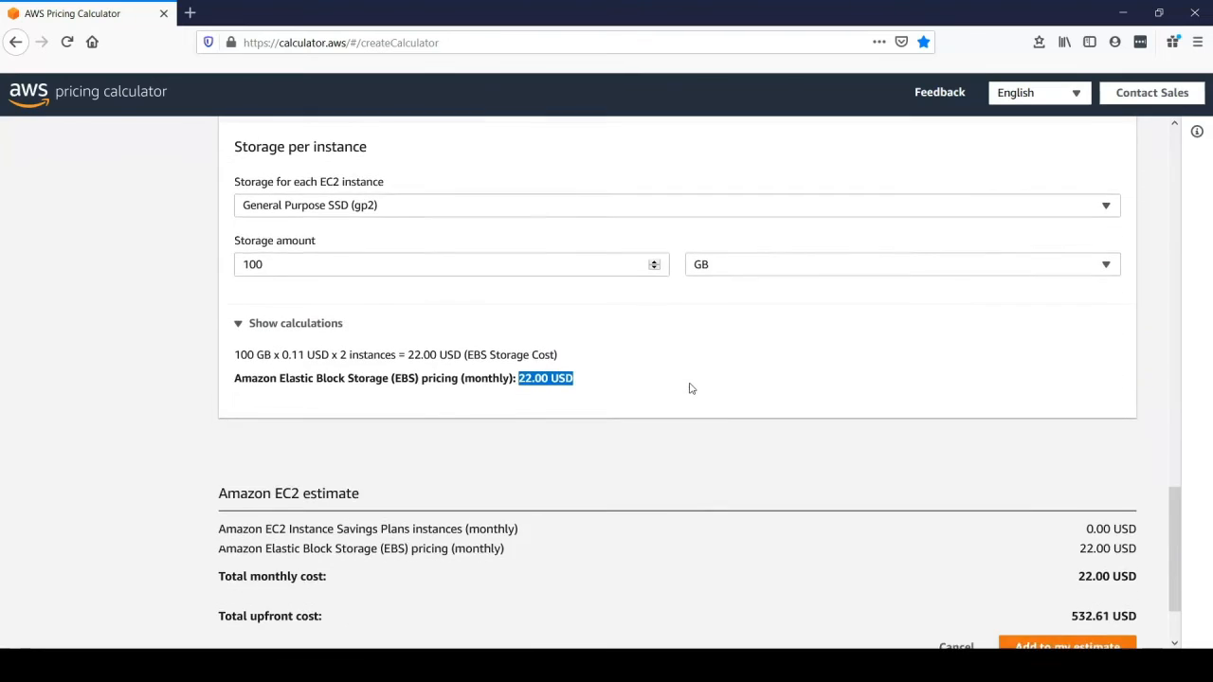
# Check the total upfront cost and add the configured Amazon EC2 service to the estimate
pyautogui.click(1072, 523)
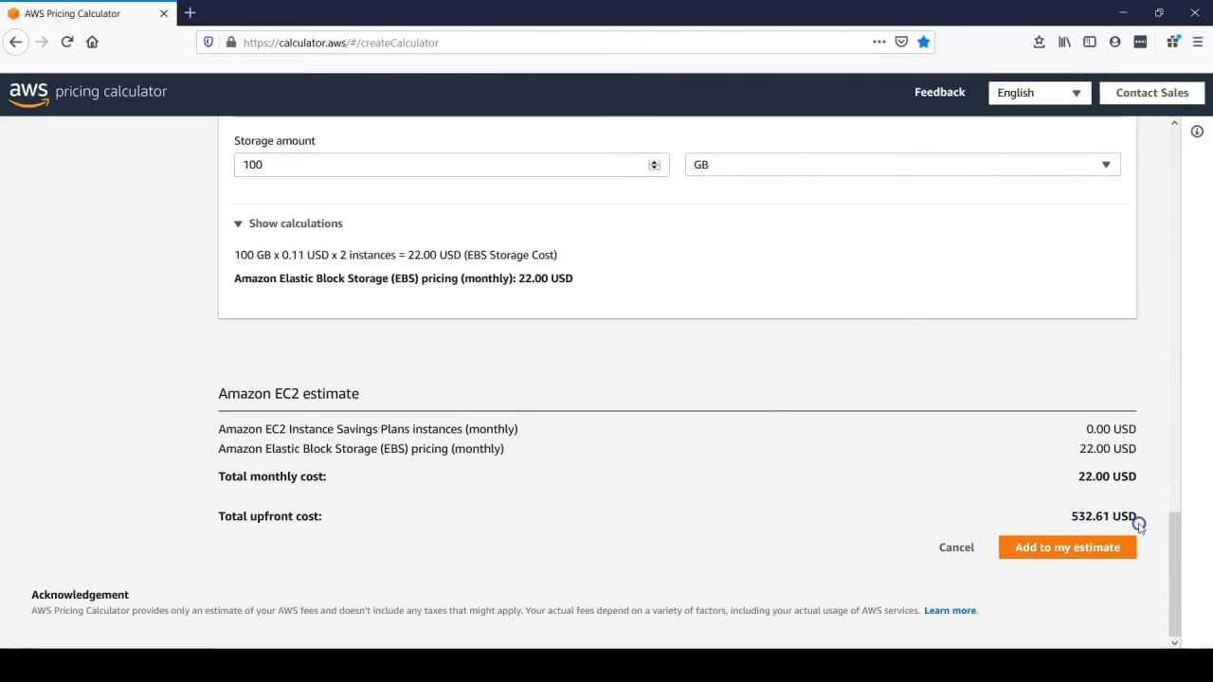
pyautogui.click(1047, 557)
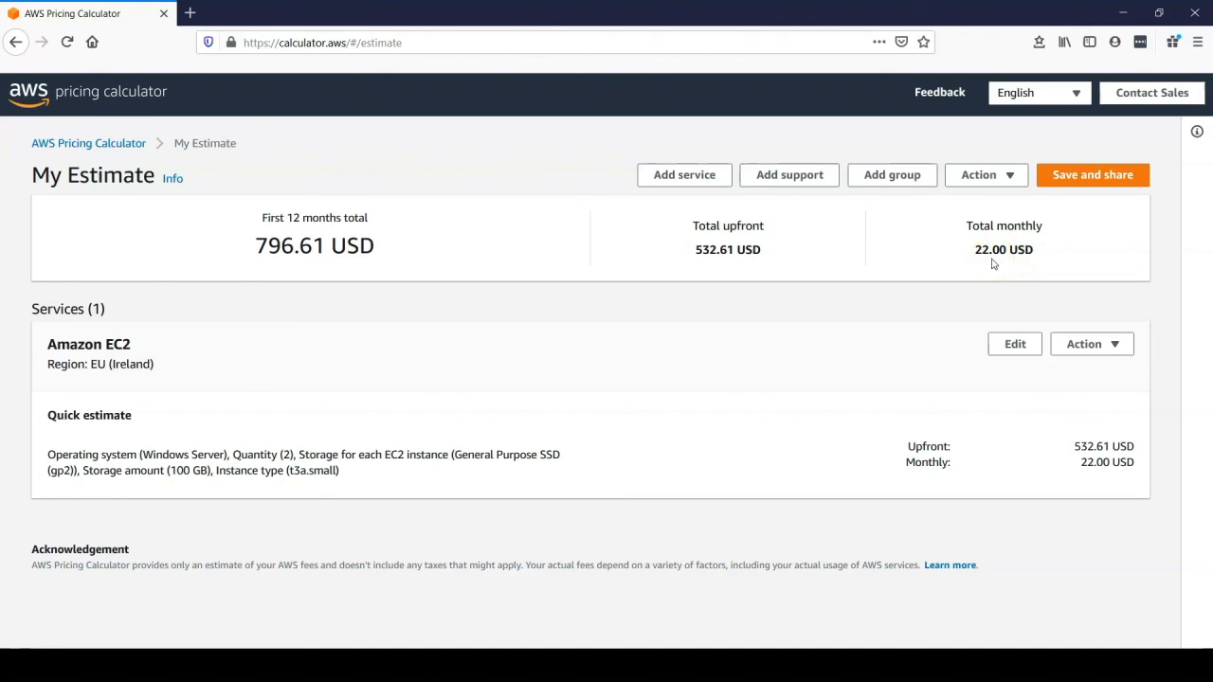
# Save the estimate, agree to the public server acknowledgment, and copy its public share link
pyautogui.click(1079, 184)
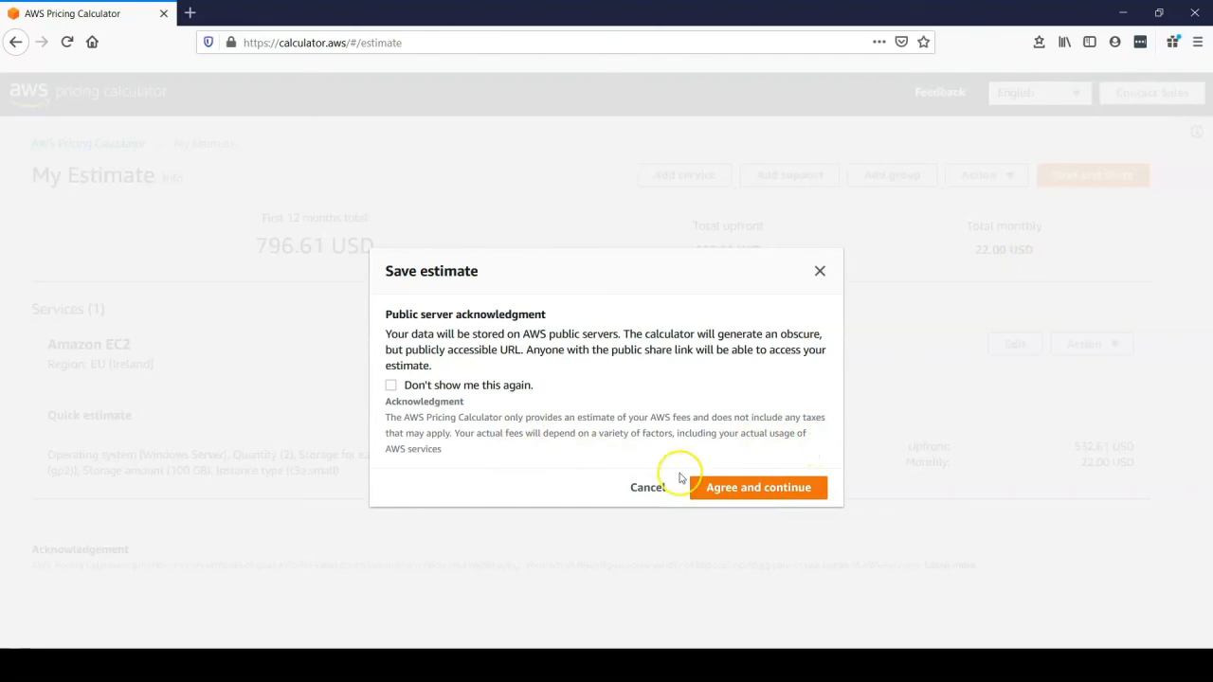
pyautogui.click(758, 492)
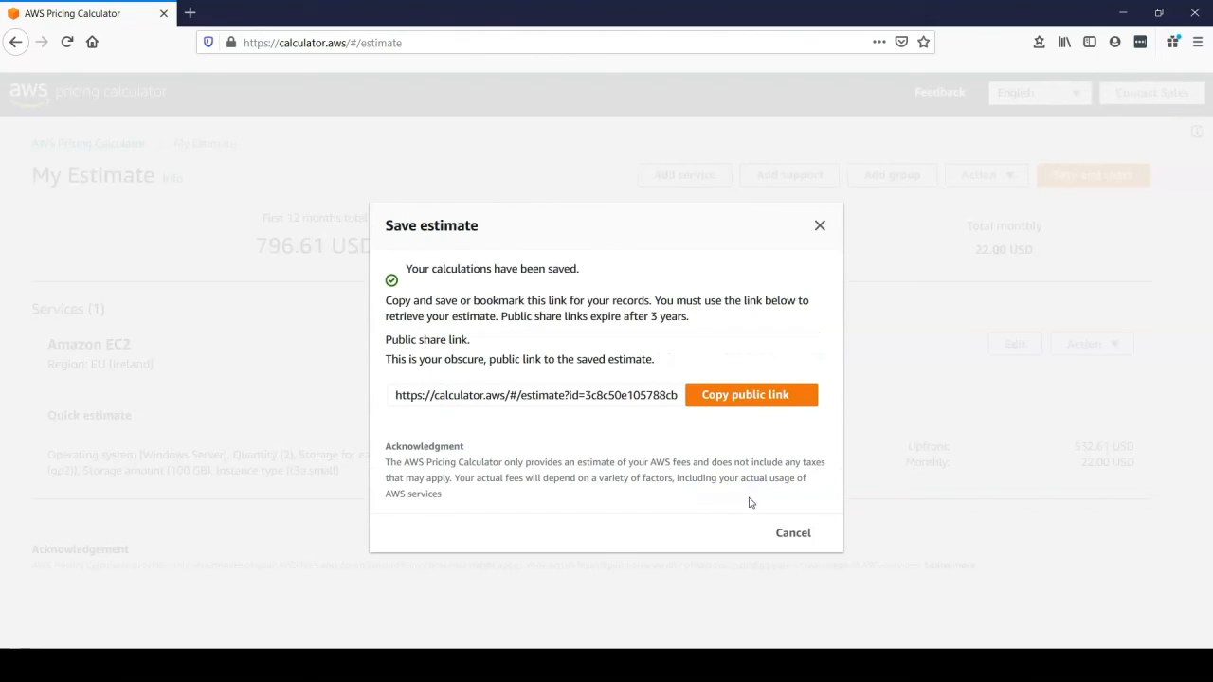
pyautogui.click(753, 402)
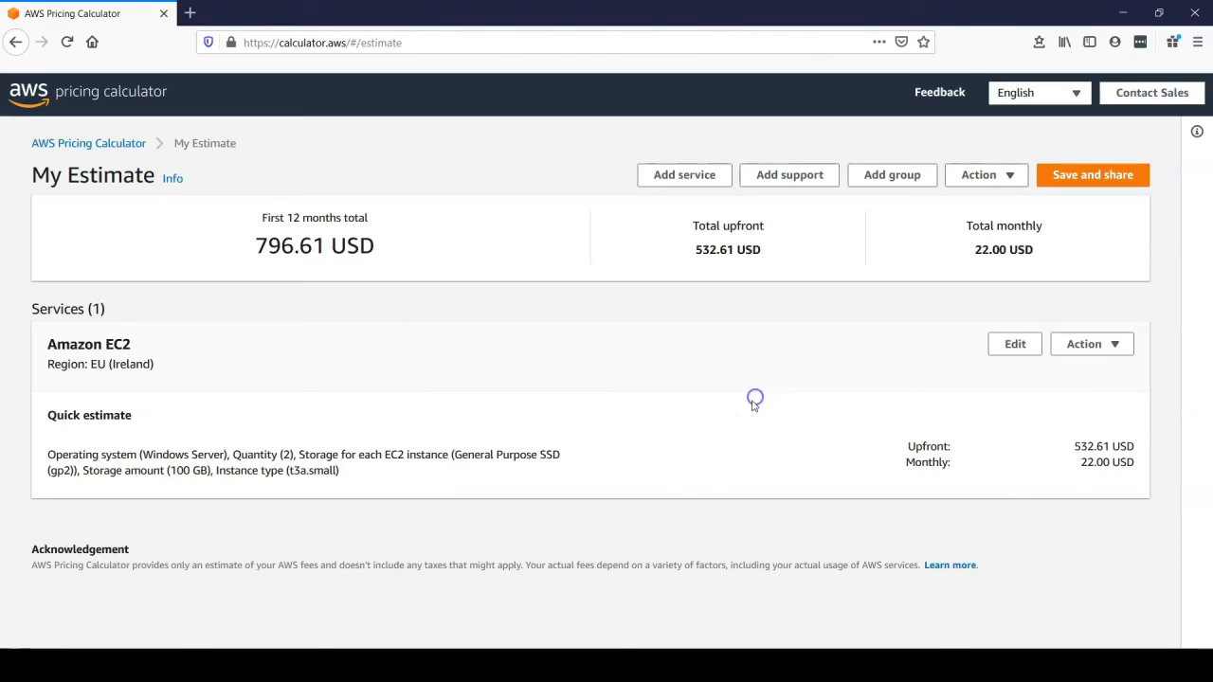